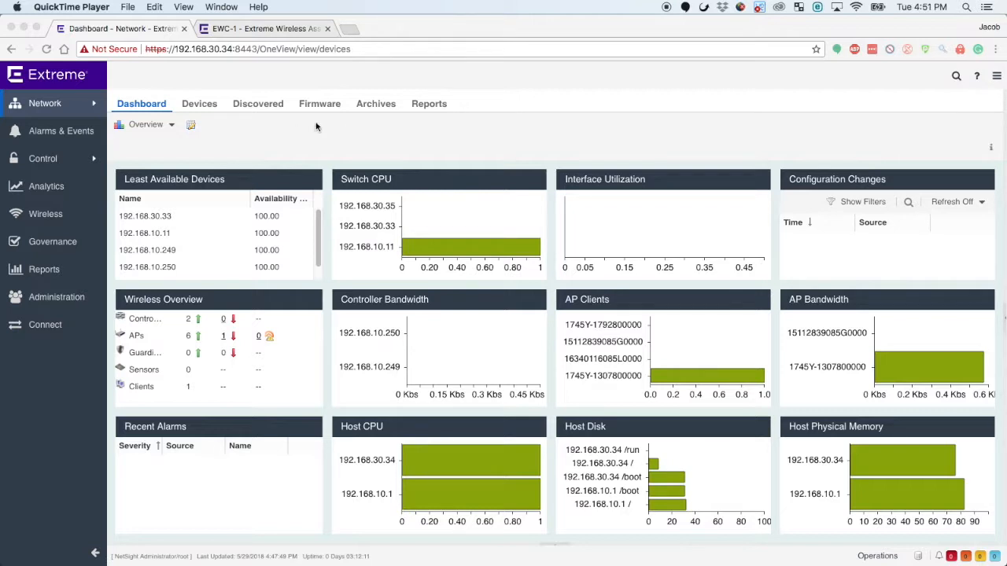
Create a new site named "Middle School" under World in the network's device tree.
click(199, 104)
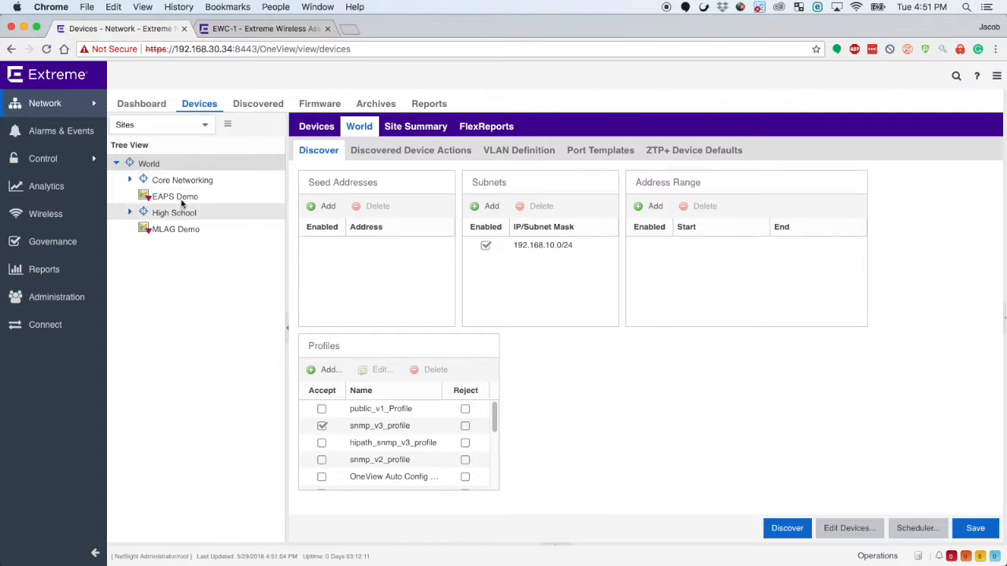
right_click(172, 165)
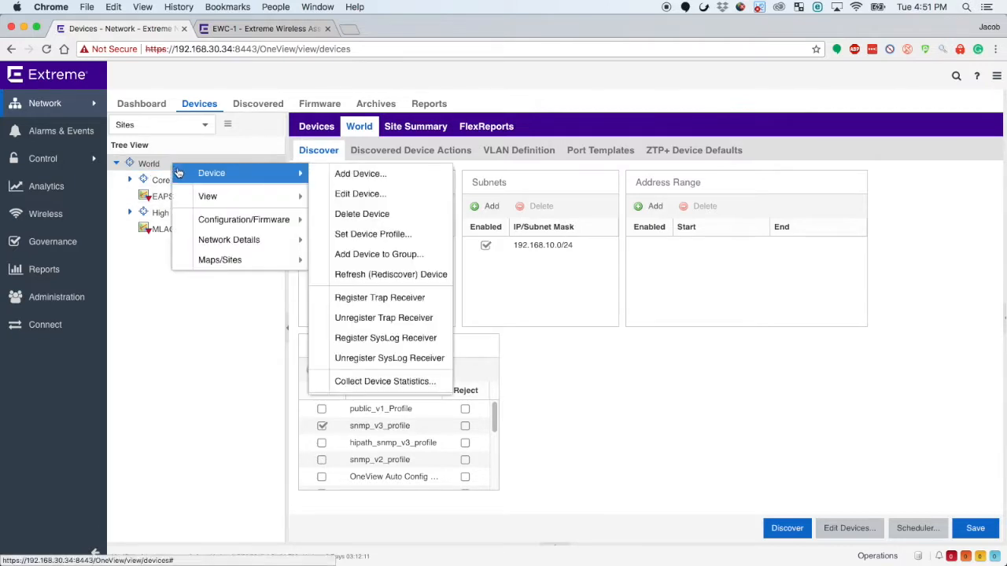
mouse_move(266, 262)
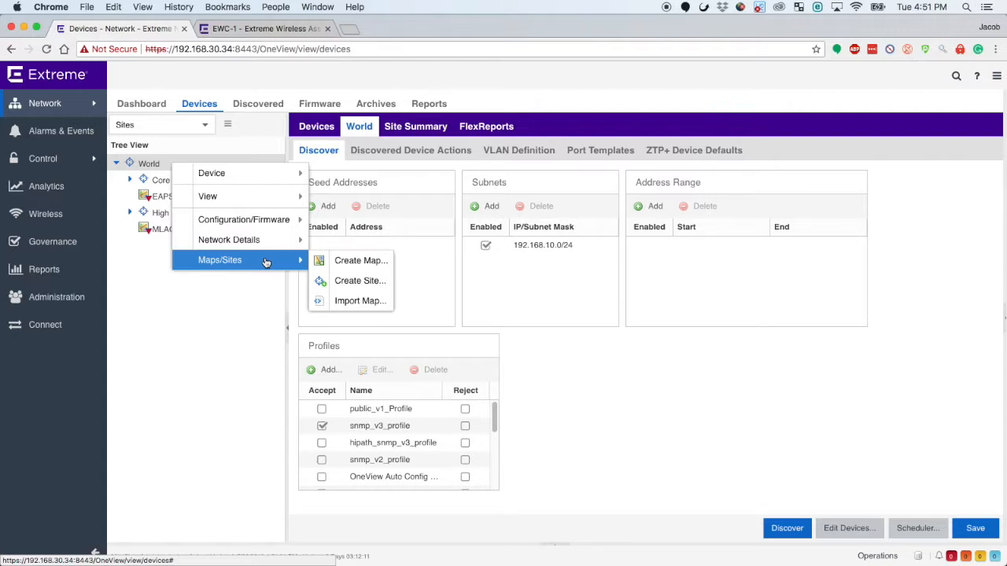
click(356, 282)
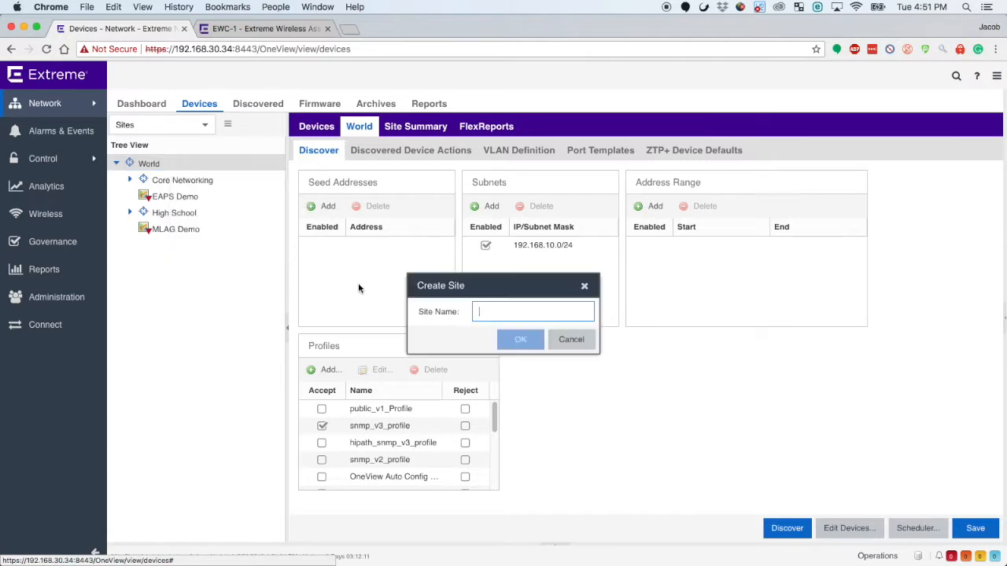
text(M)
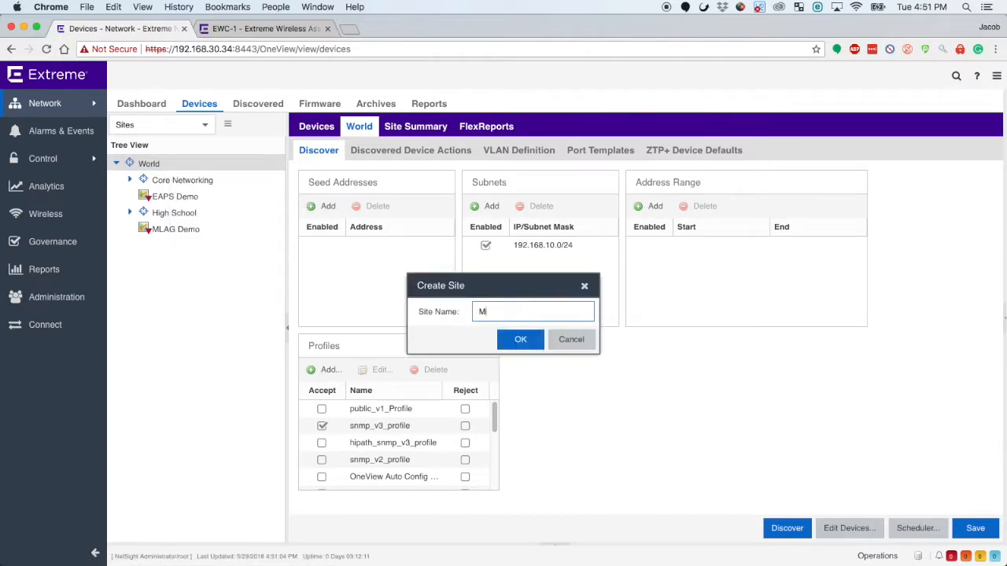
text(iddle Schh)
text(ool)
click(498, 338)
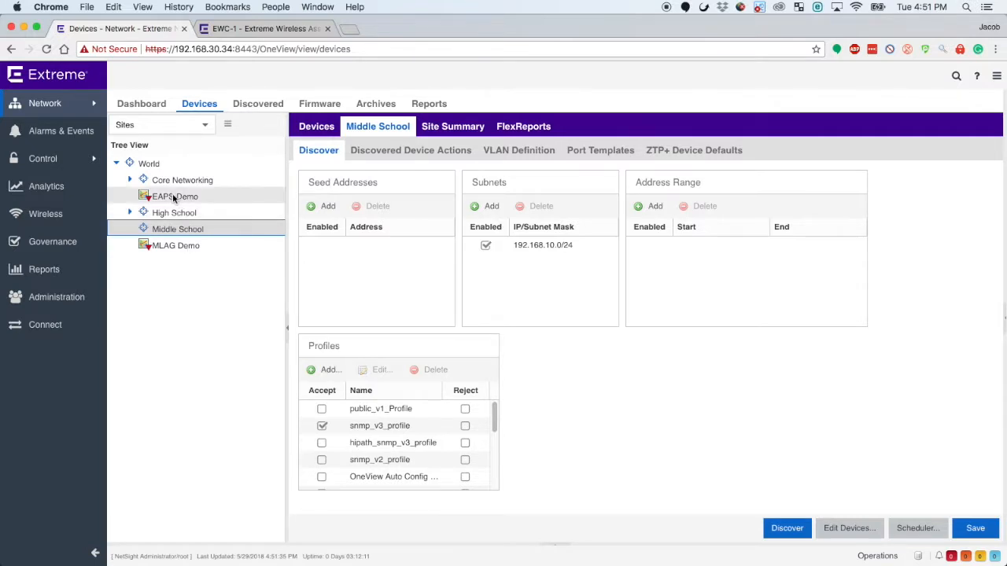
Create a map named "Middle School" inside the Middle School site.
right_click(184, 246)
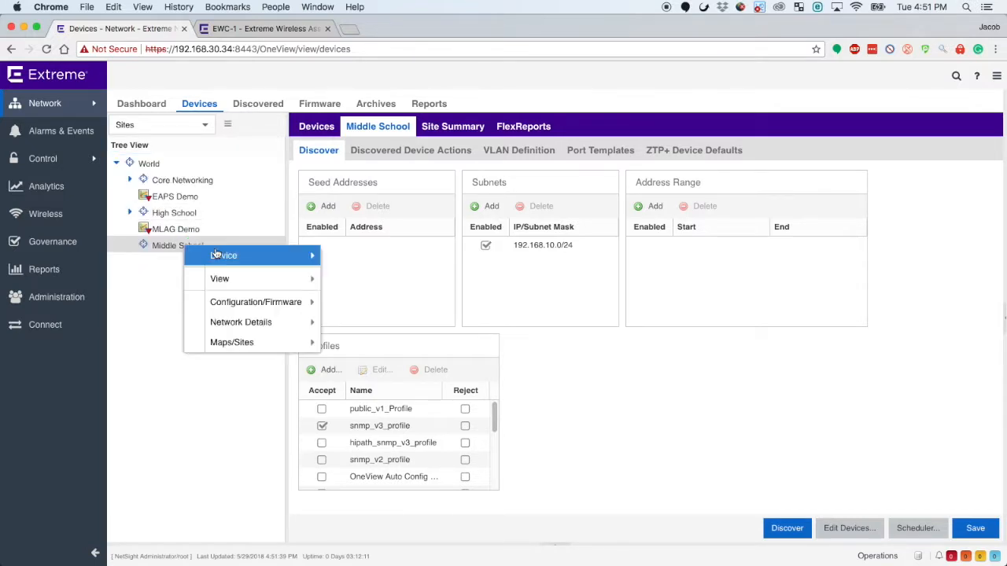
mouse_move(288, 279)
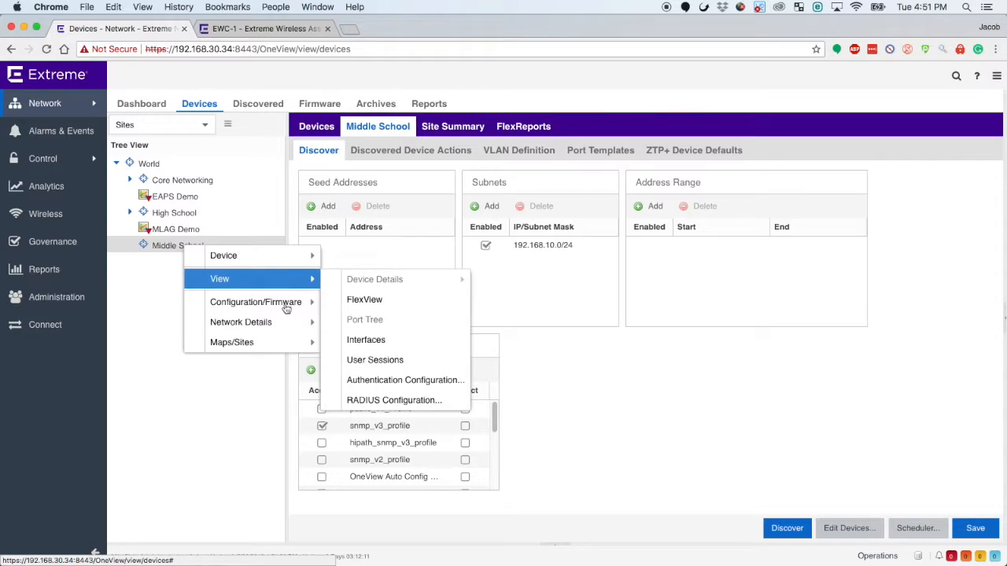
mouse_move(296, 342)
click(389, 343)
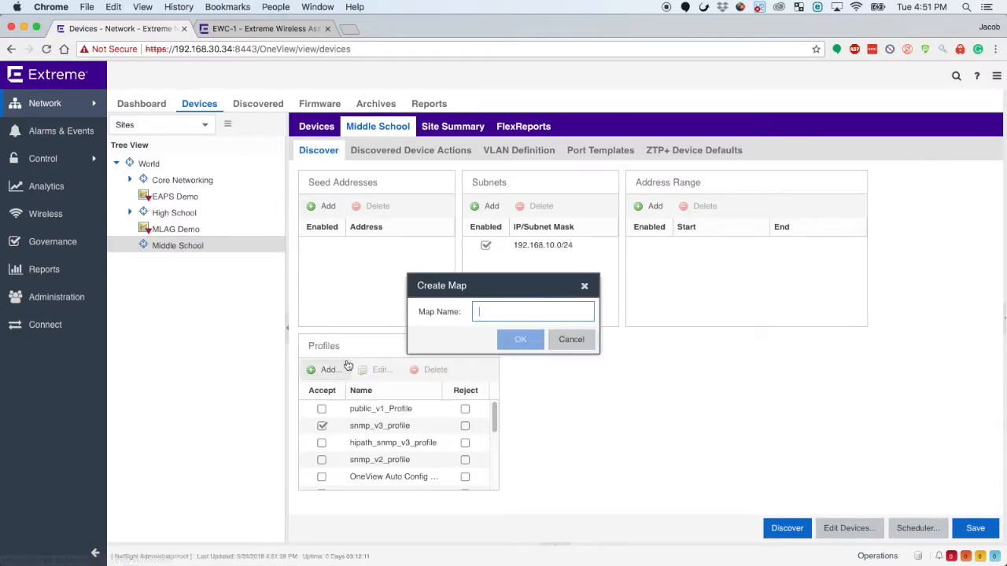
text(M)
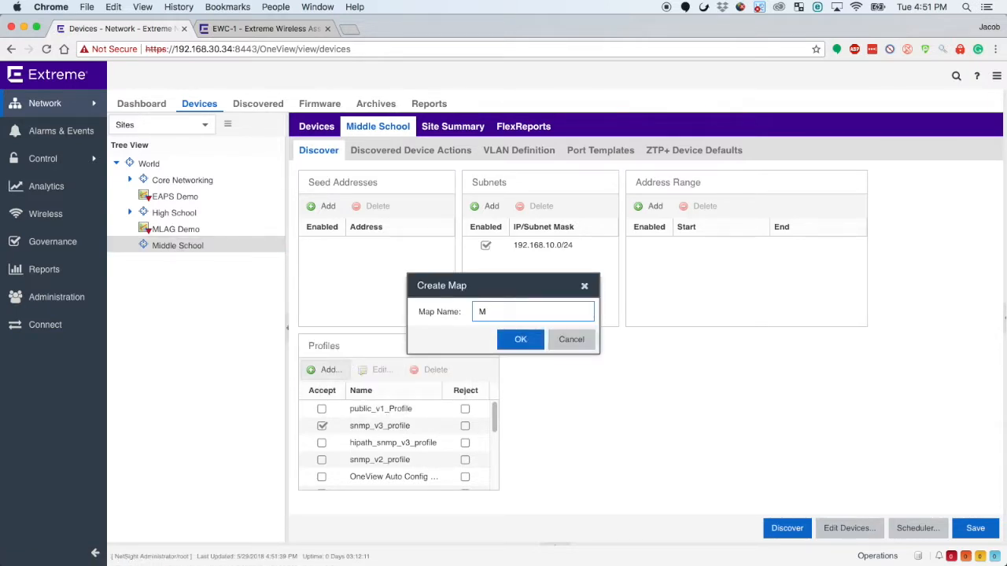
text(iddle School)
click(515, 339)
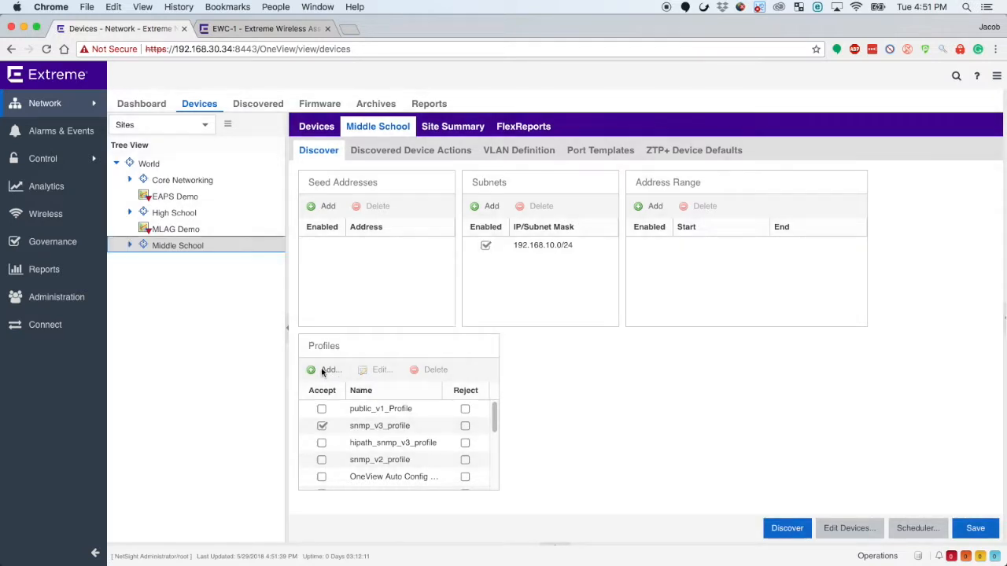
Expand the Middle School site and open its Middle School map.
click(223, 259)
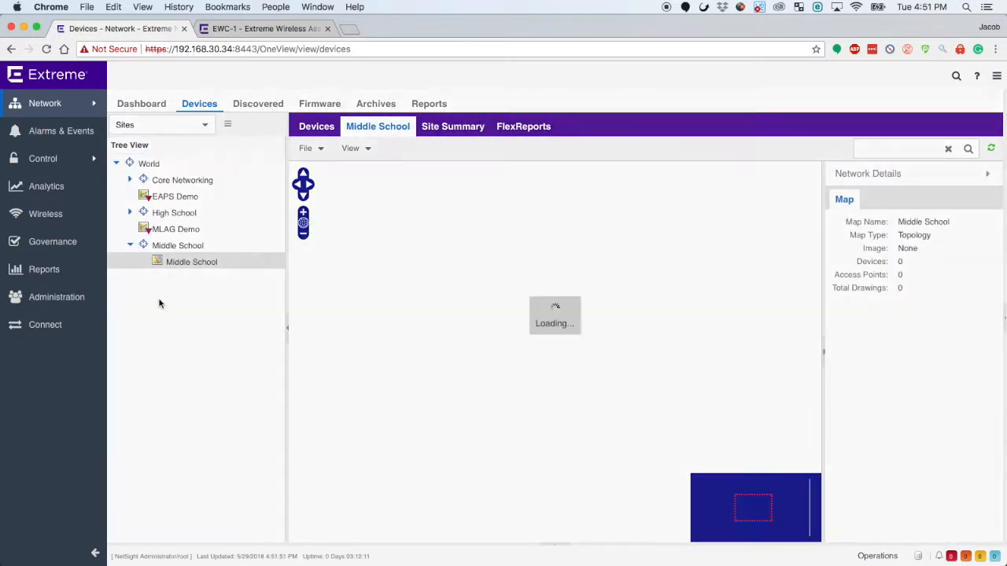
click(136, 248)
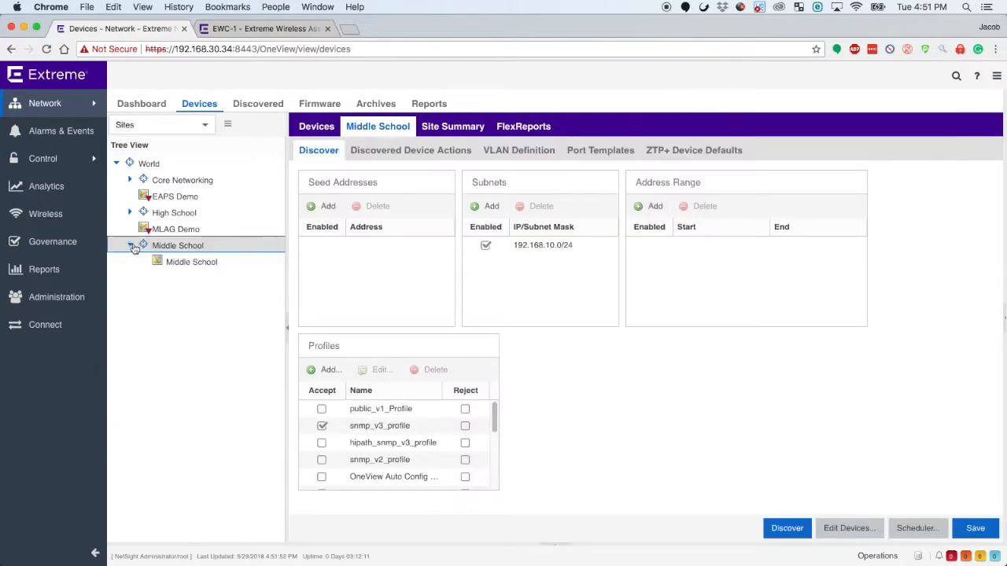
click(195, 263)
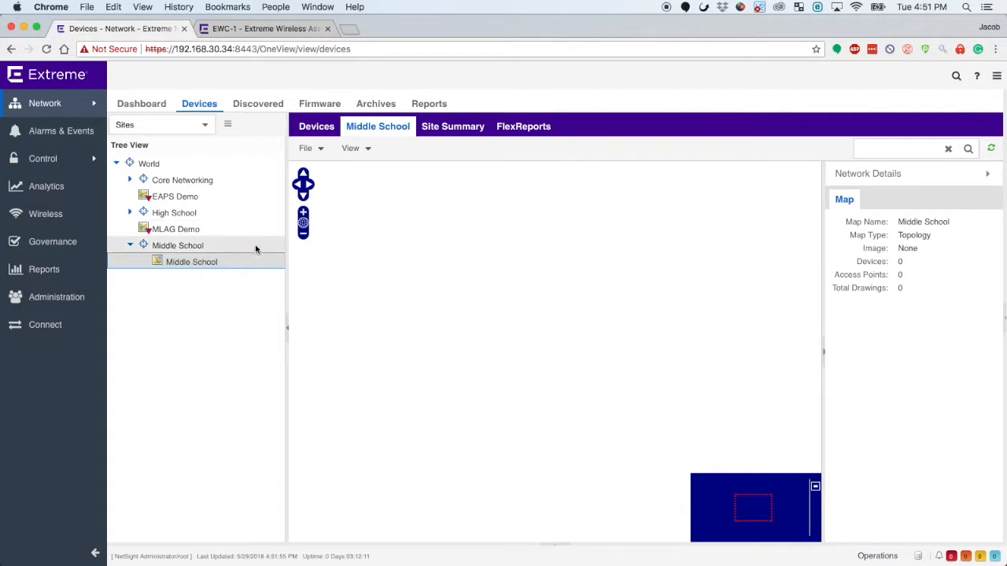
click(314, 149)
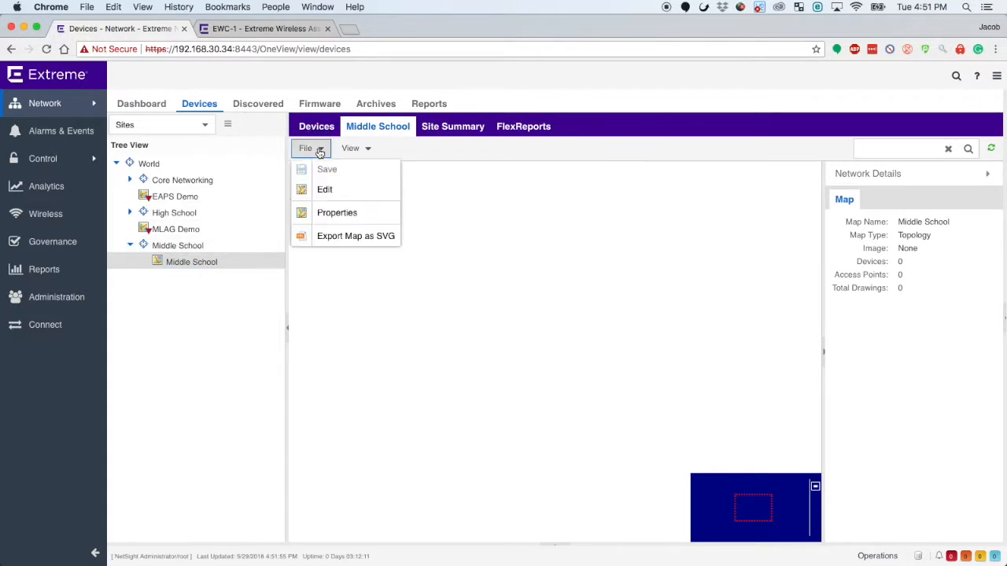
click(347, 216)
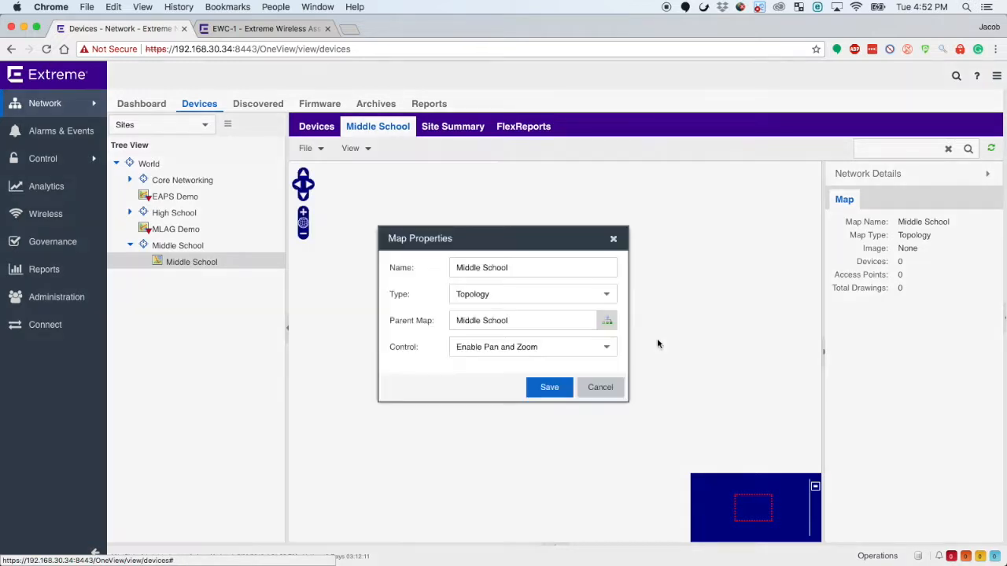
click(607, 296)
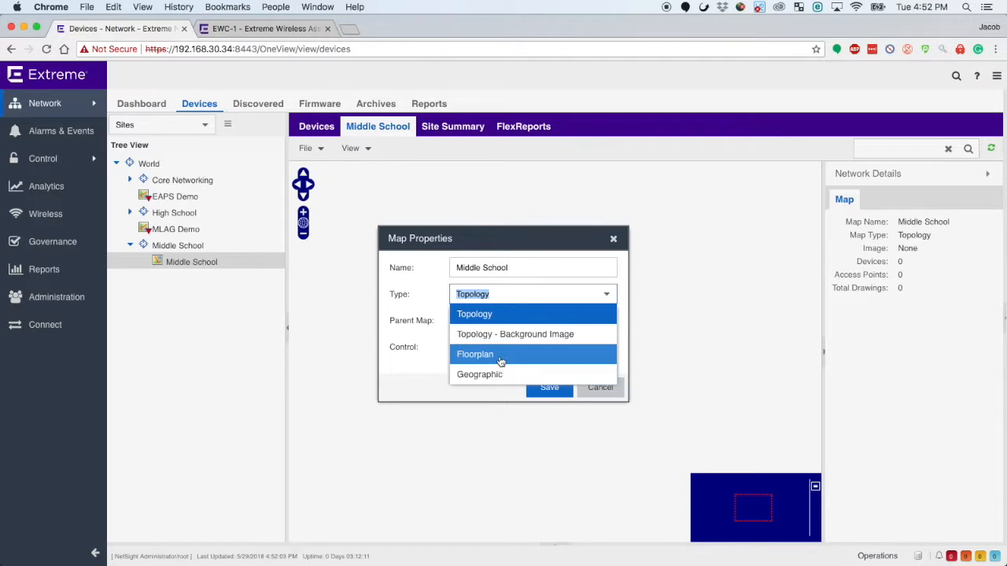
click(500, 358)
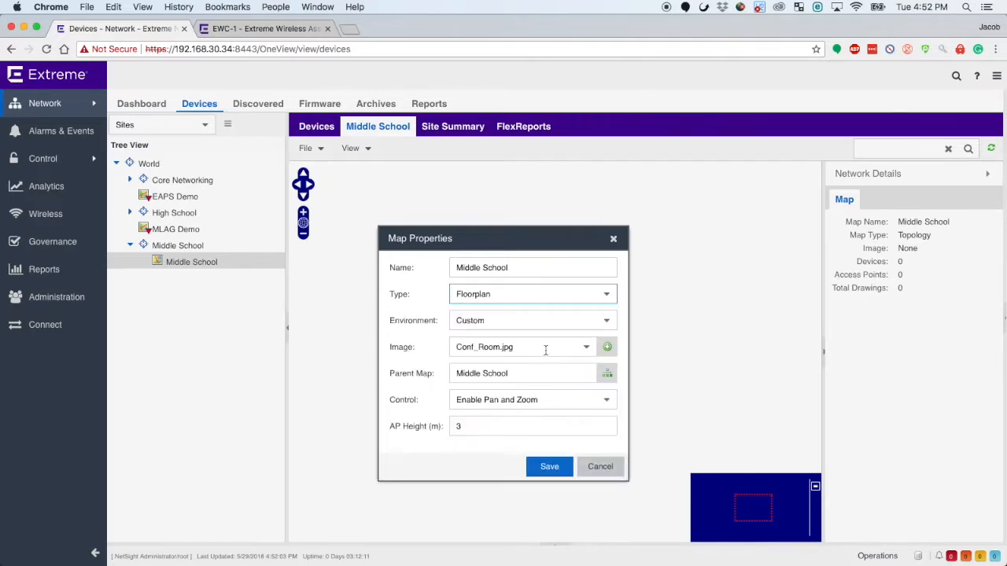
click(610, 376)
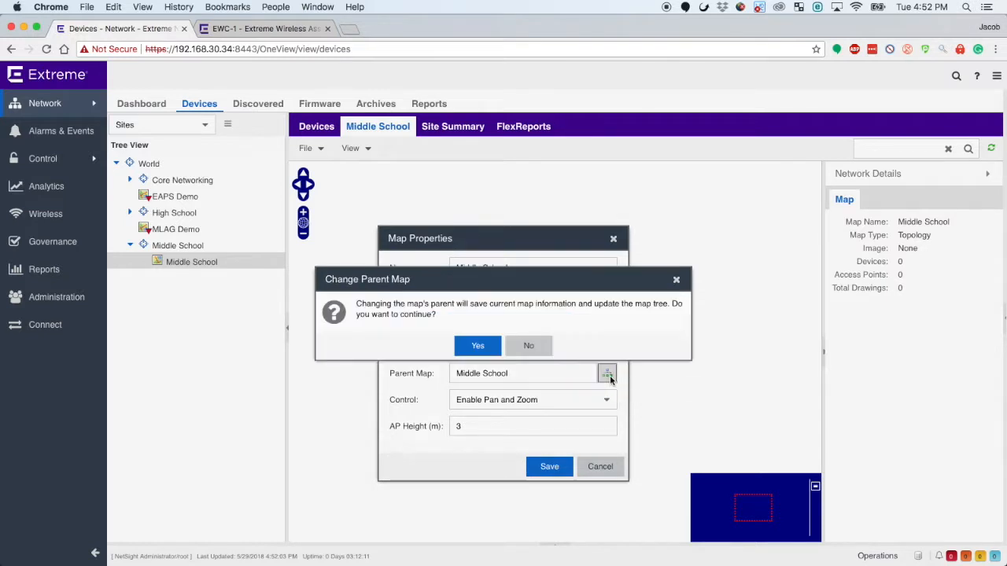
click(526, 348)
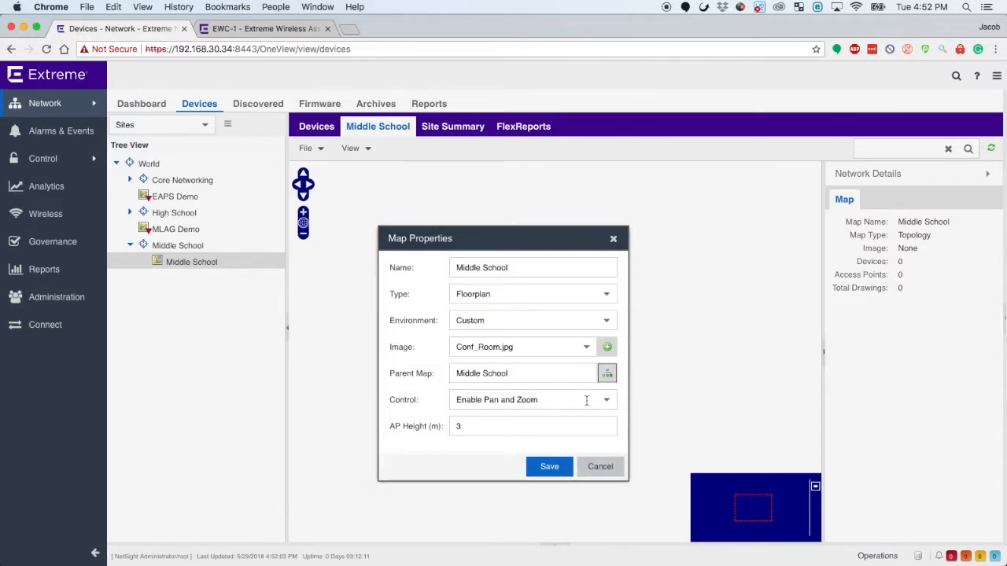
click(607, 401)
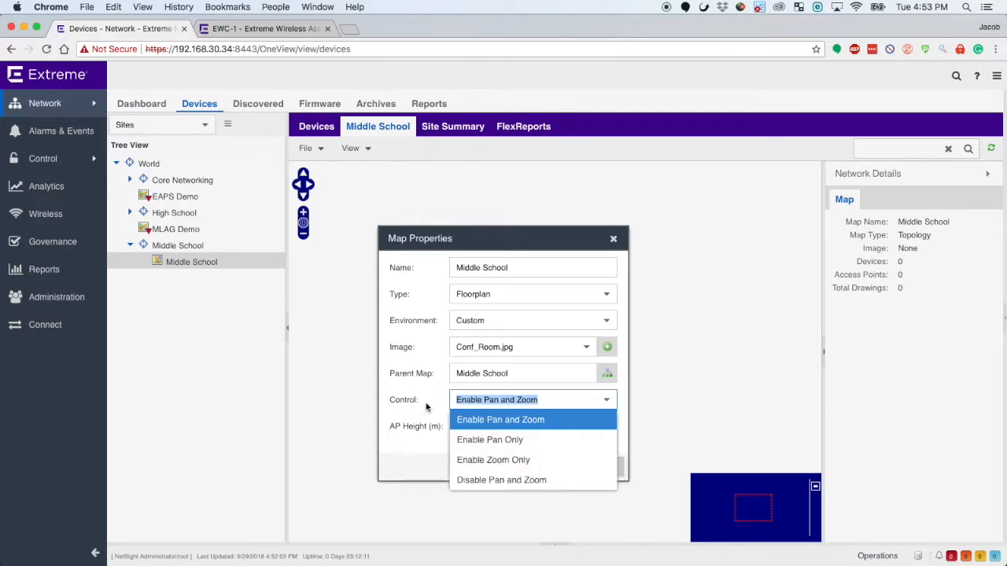
click(416, 432)
click(489, 428)
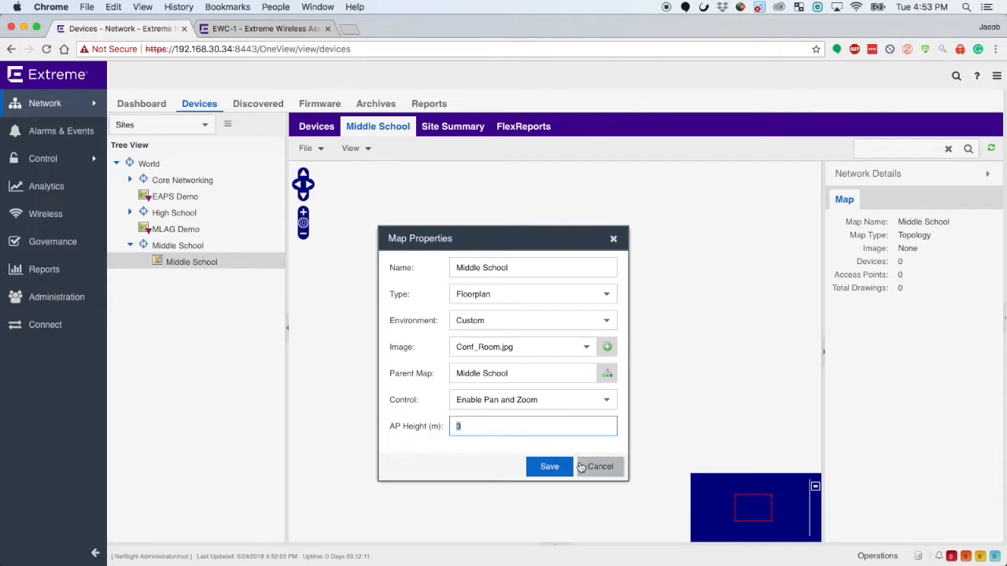
click(612, 468)
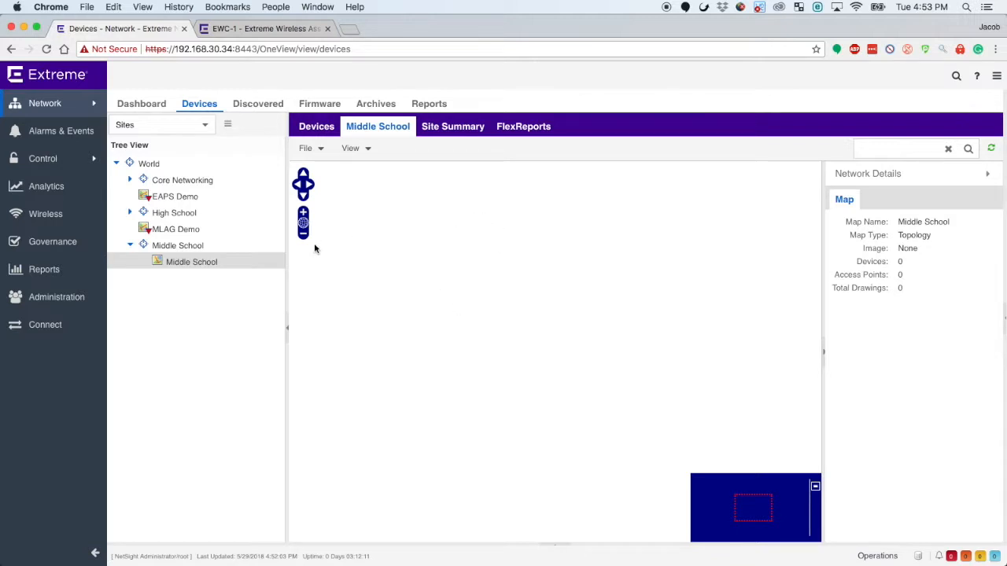
Open the High School map under the High School site and put it into edit mode.
click(130, 213)
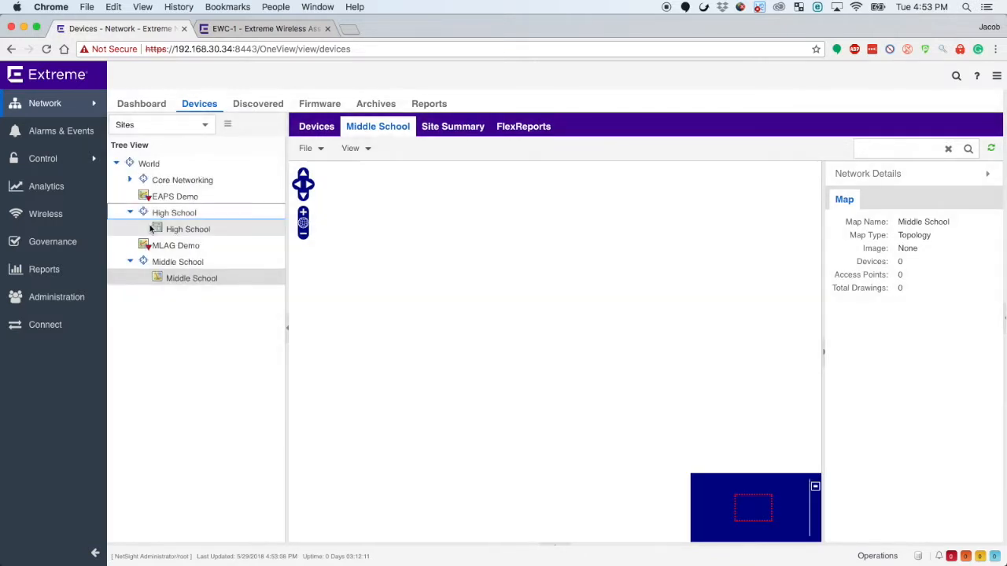
click(179, 230)
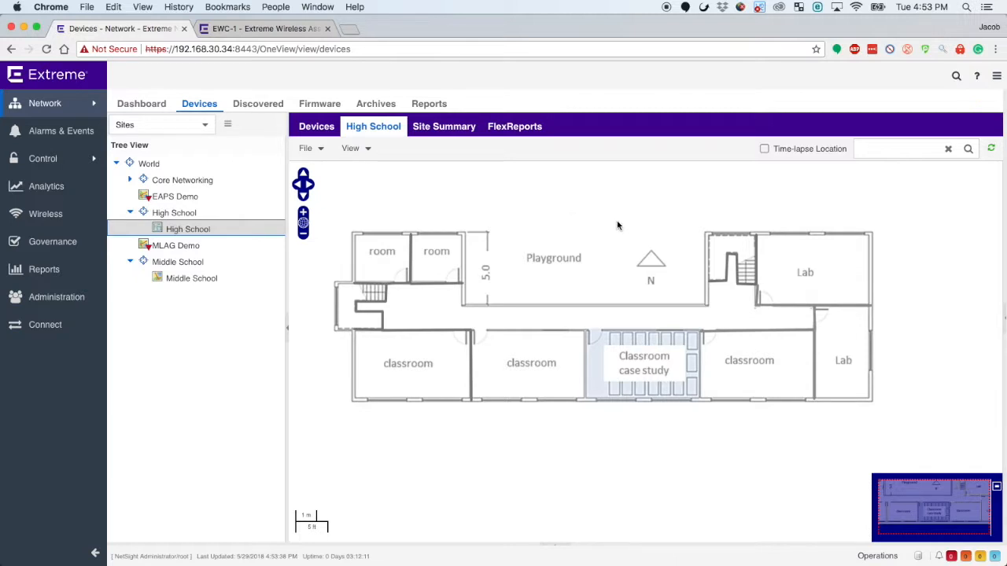
click(300, 149)
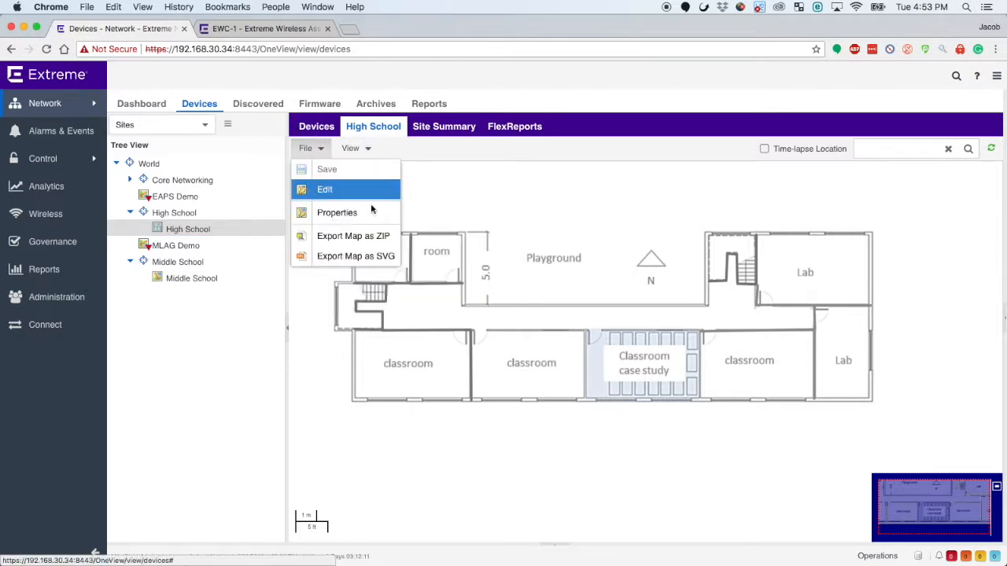
click(371, 191)
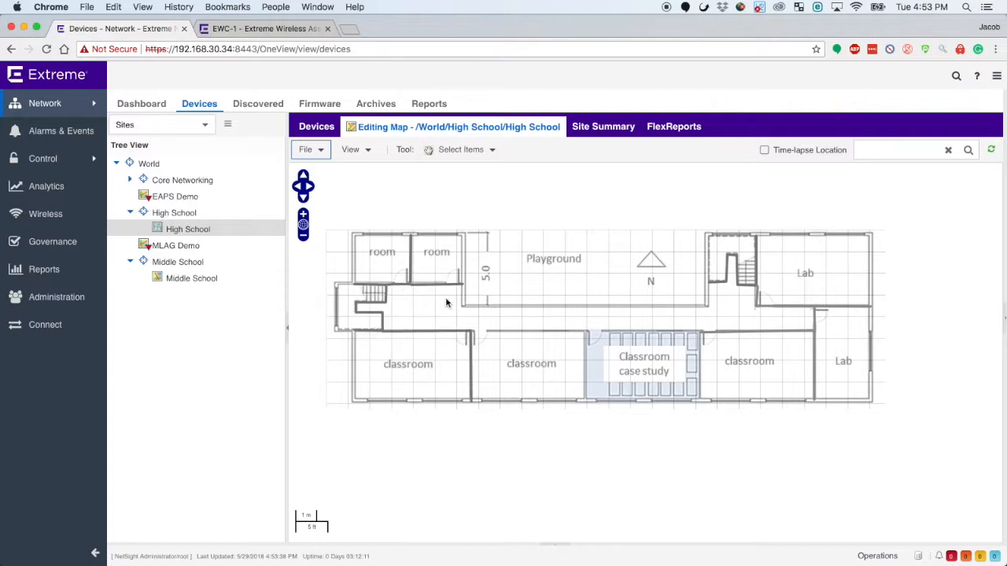
Trace the building's complete outer outline with the Draw Line tool in red, using Brick as the wall material and marking it Exterior.
click(474, 153)
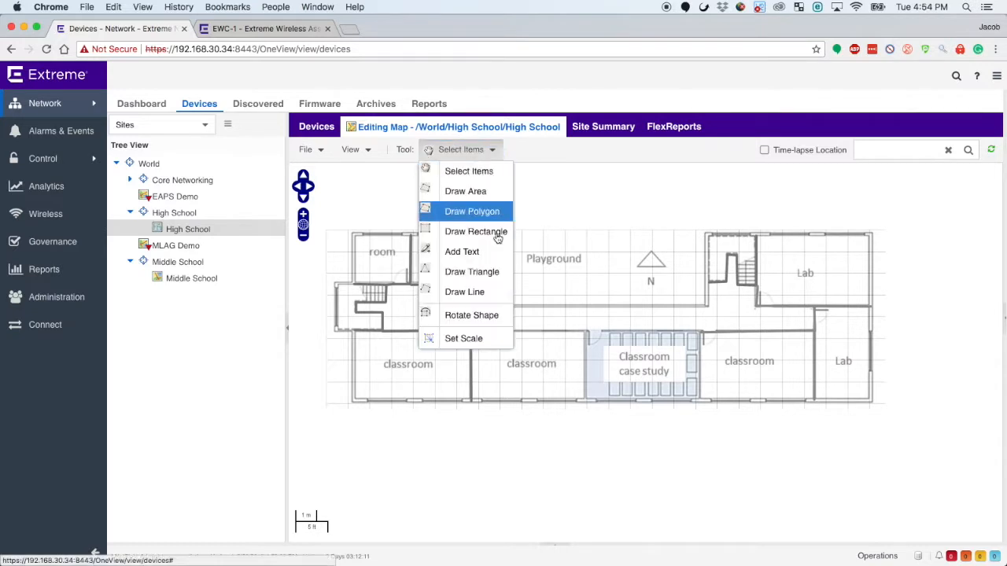
click(509, 291)
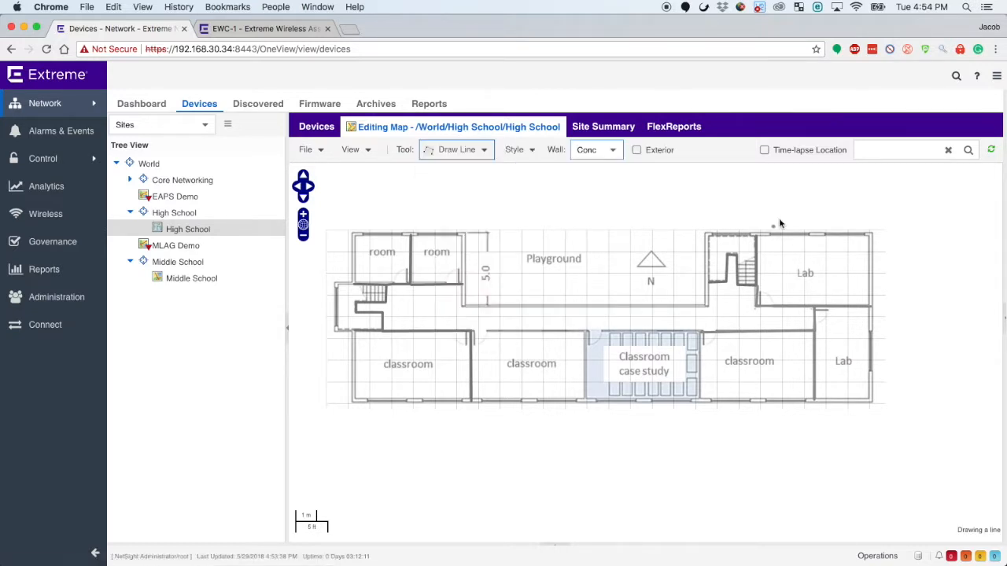
click(609, 151)
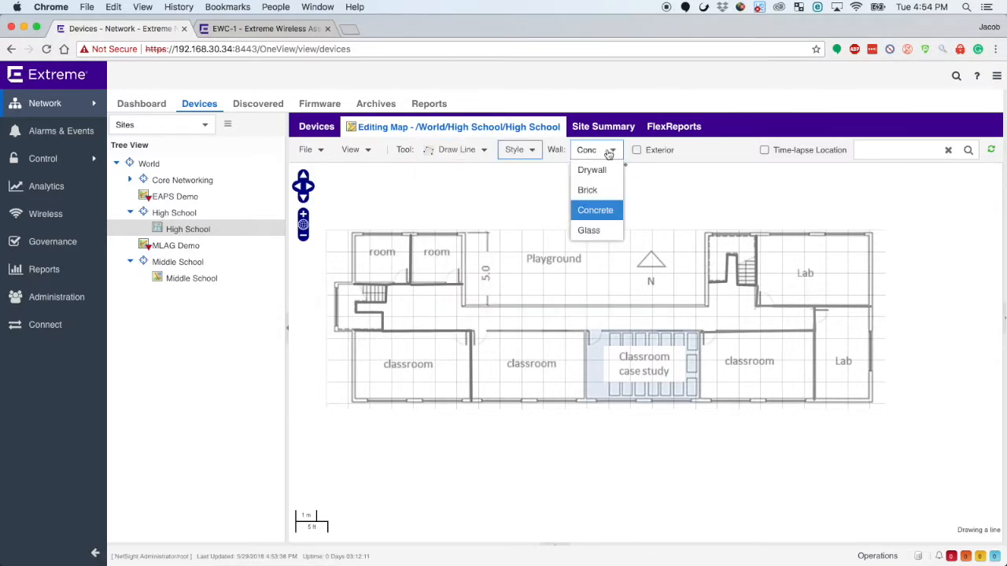
click(602, 191)
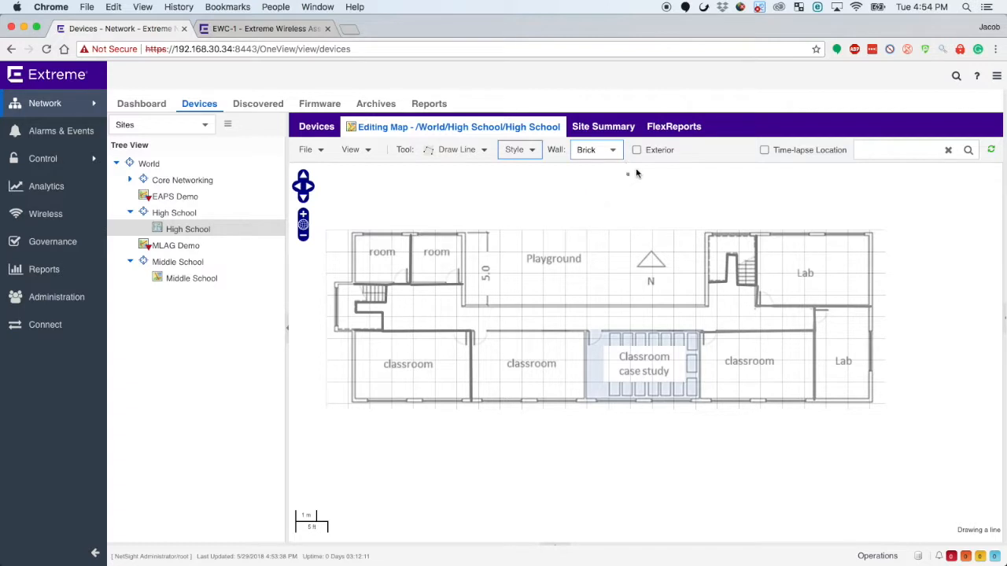
click(638, 150)
click(532, 152)
mouse_move(586, 192)
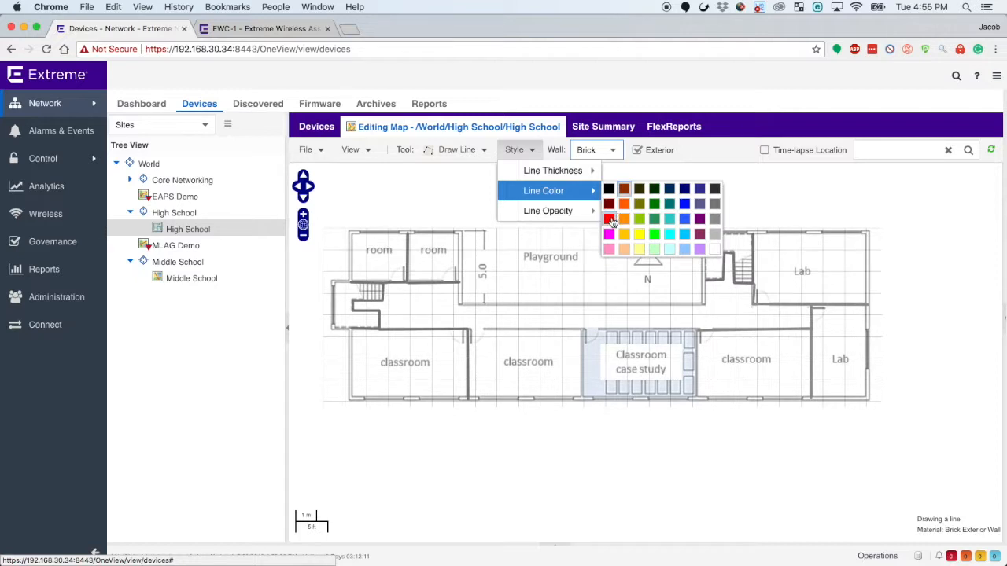
click(612, 220)
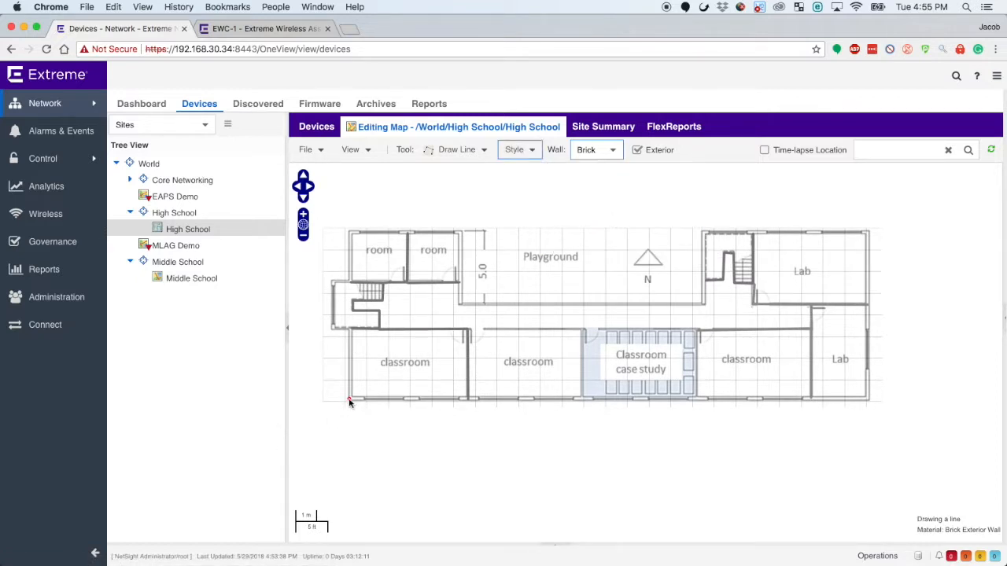
mouse_move(351, 399)
mouse_down()
mouse_move(351, 329)
mouse_move(342, 332)
mouse_move(332, 306)
mouse_move(332, 281)
mouse_move(354, 286)
mouse_move(351, 234)
mouse_move(463, 234)
mouse_move(461, 308)
mouse_move(705, 306)
mouse_move(705, 238)
mouse_move(867, 239)
mouse_move(869, 402)
mouse_move(499, 459)
mouse_move(288, 428)
mouse_move(351, 399)
mouse_up()
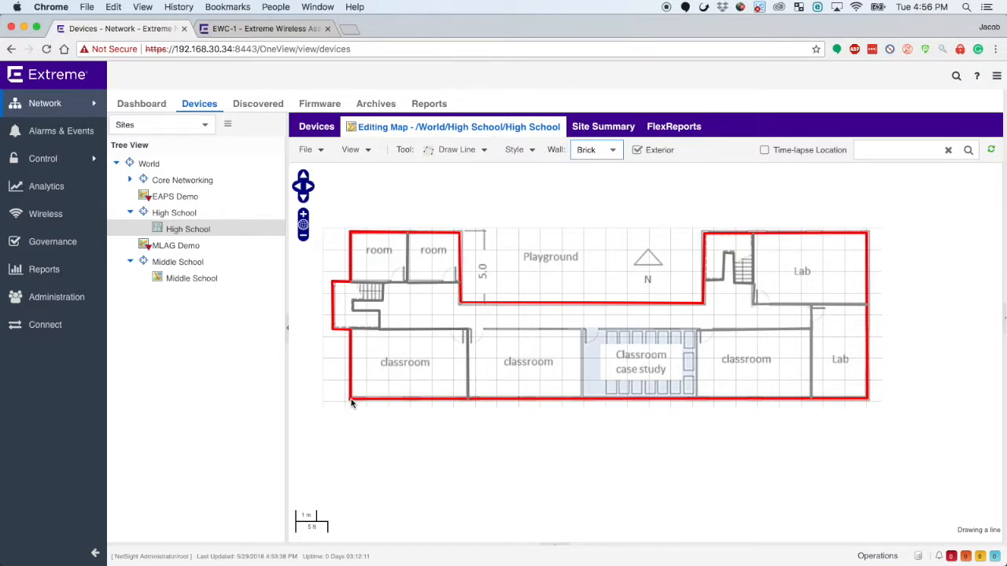
Finish the red outer outline and draw the classrooms' corridor wall as a gray Concrete line with Exterior turned off.
double_click(351, 399)
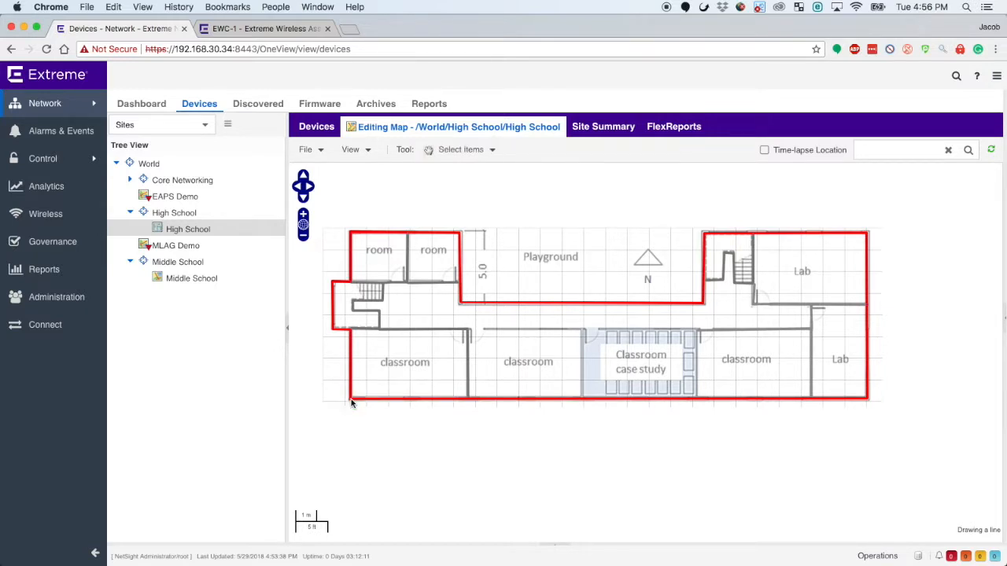
click(460, 150)
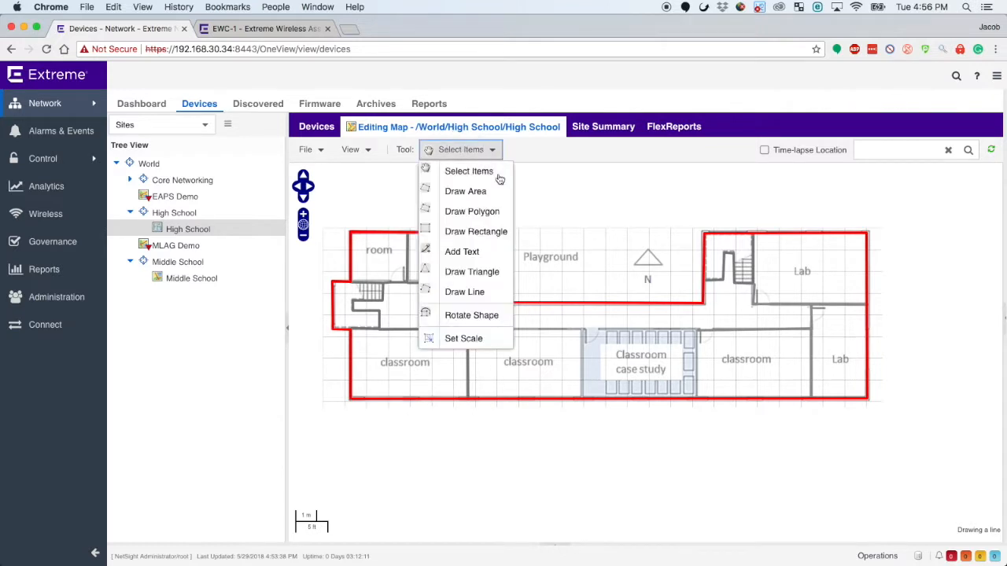
click(494, 292)
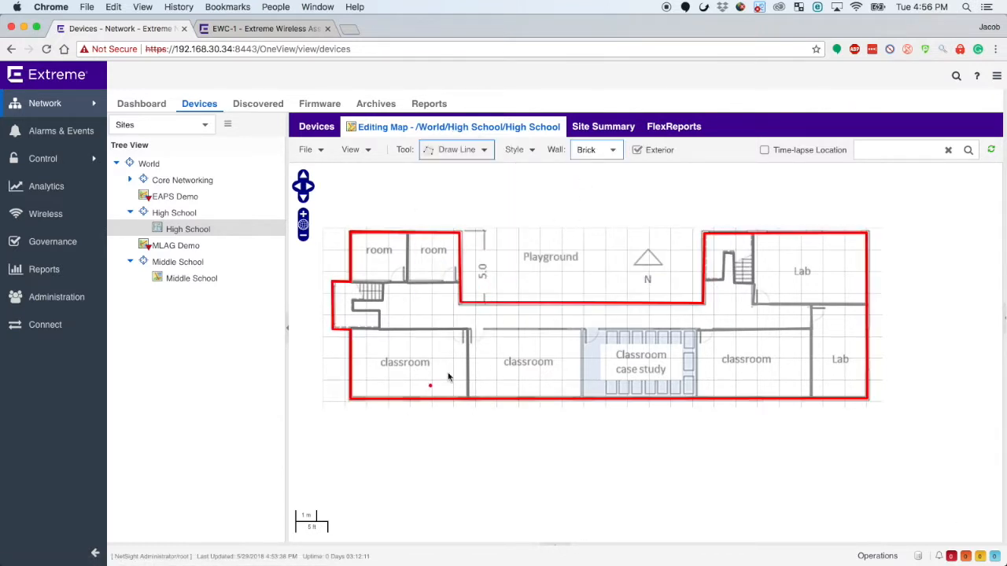
click(608, 151)
click(602, 209)
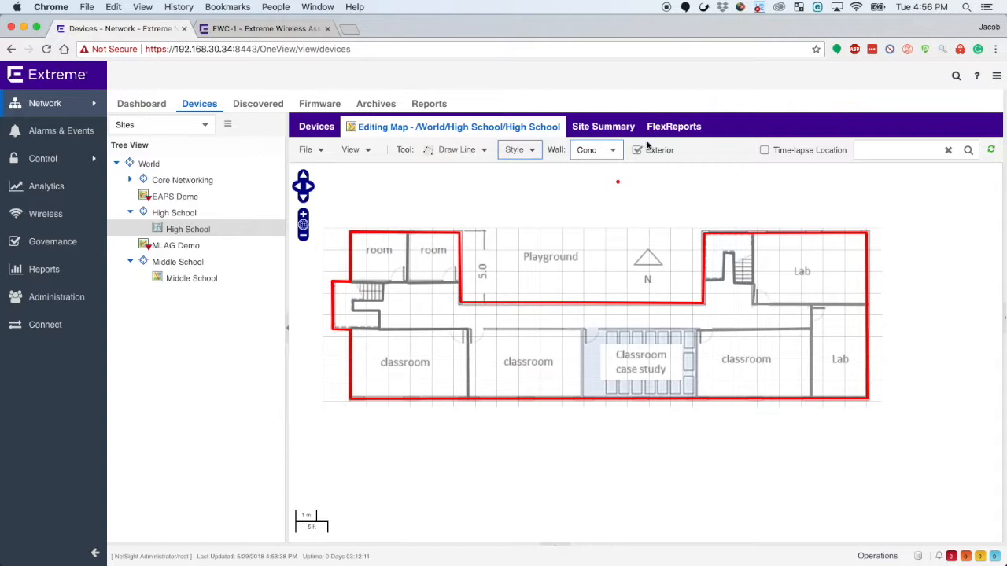
click(637, 151)
click(519, 149)
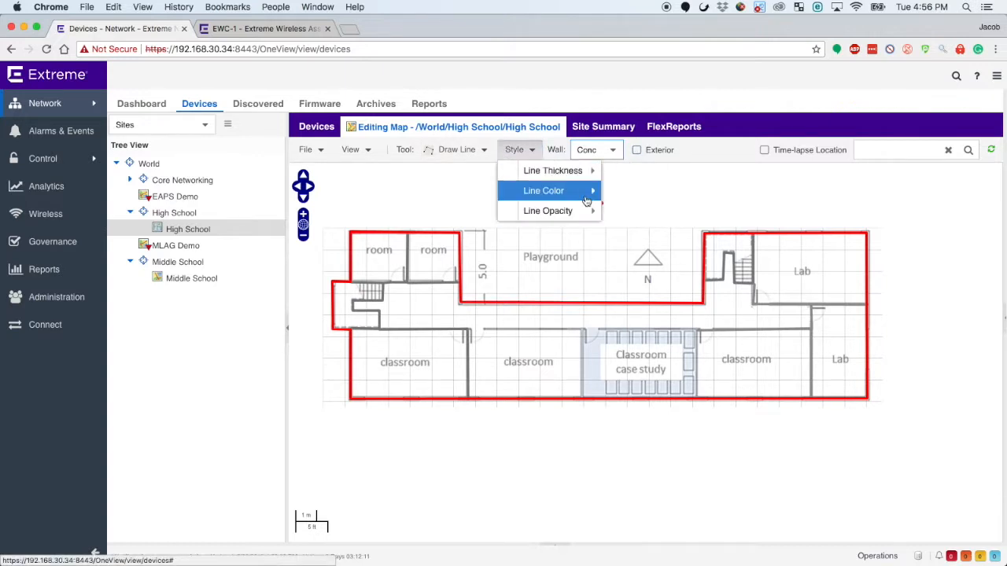
click(717, 223)
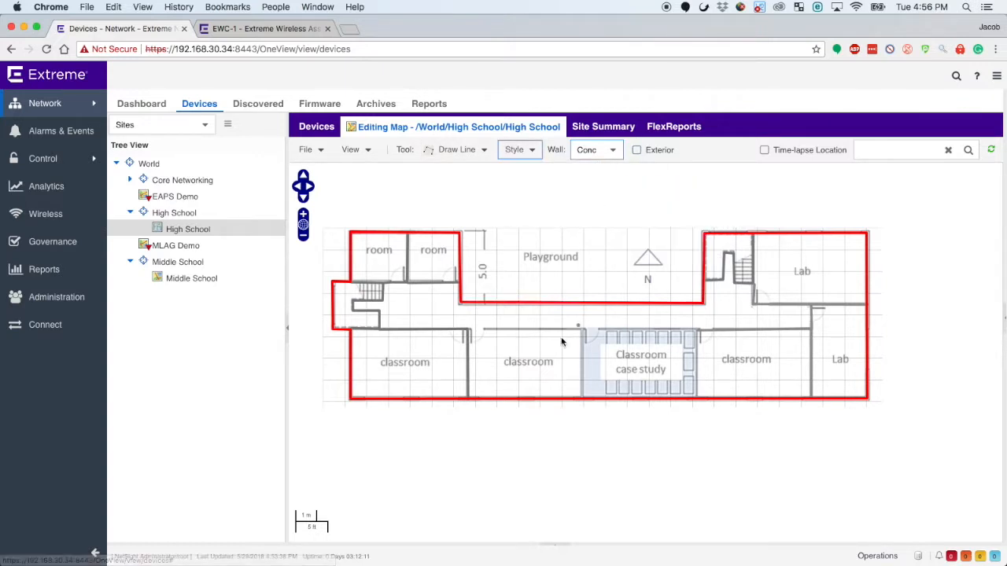
click(470, 333)
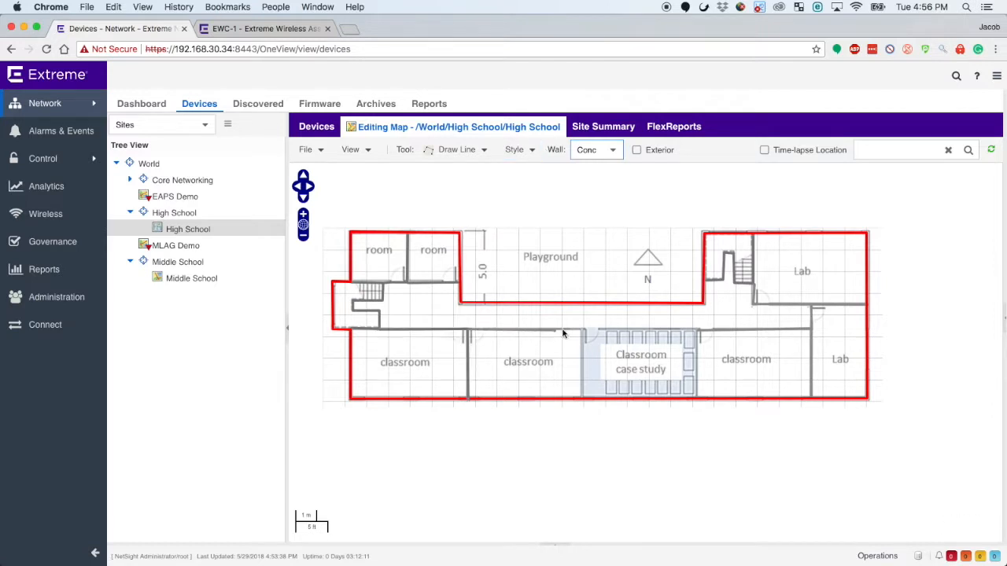
right_click(700, 335)
Draw a Concrete dividing wall between the middle classroom and the case study classroom, down to the outer wall.
click(463, 150)
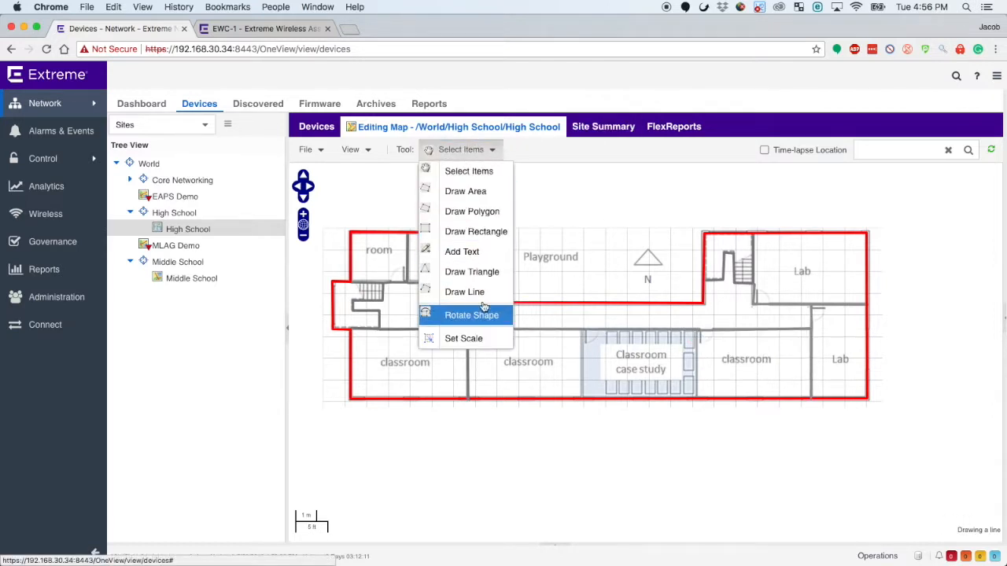
click(465, 292)
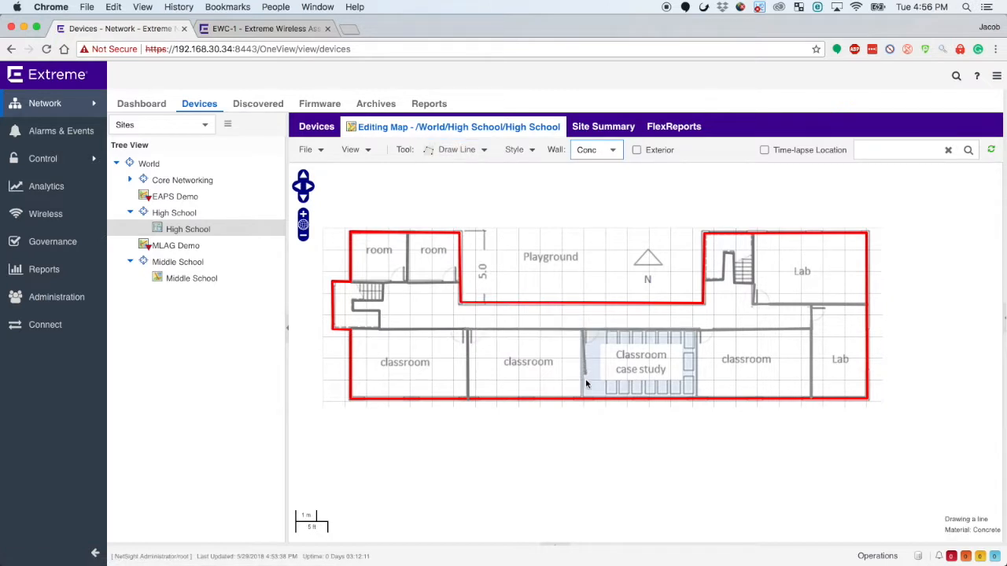
right_click(583, 403)
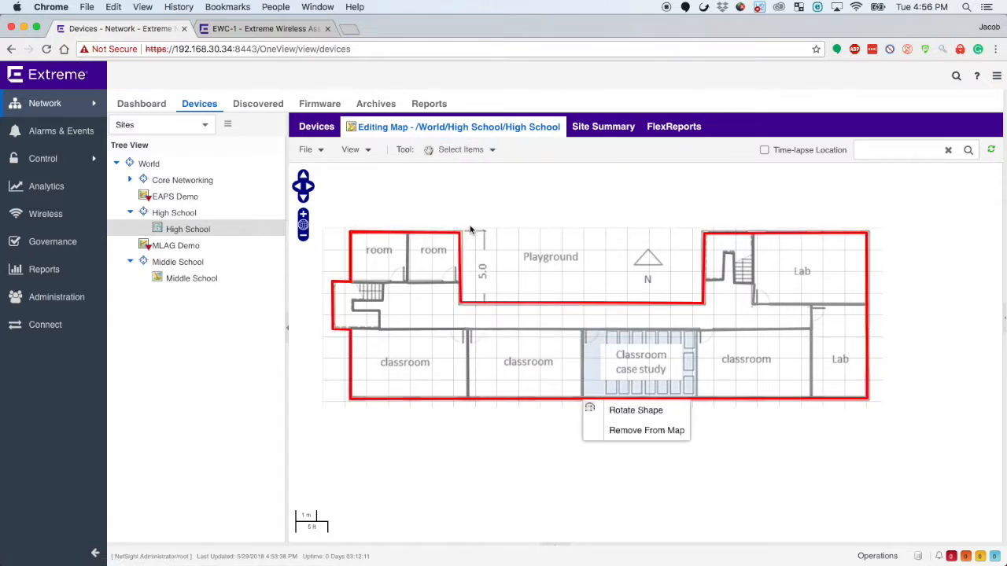
click(610, 202)
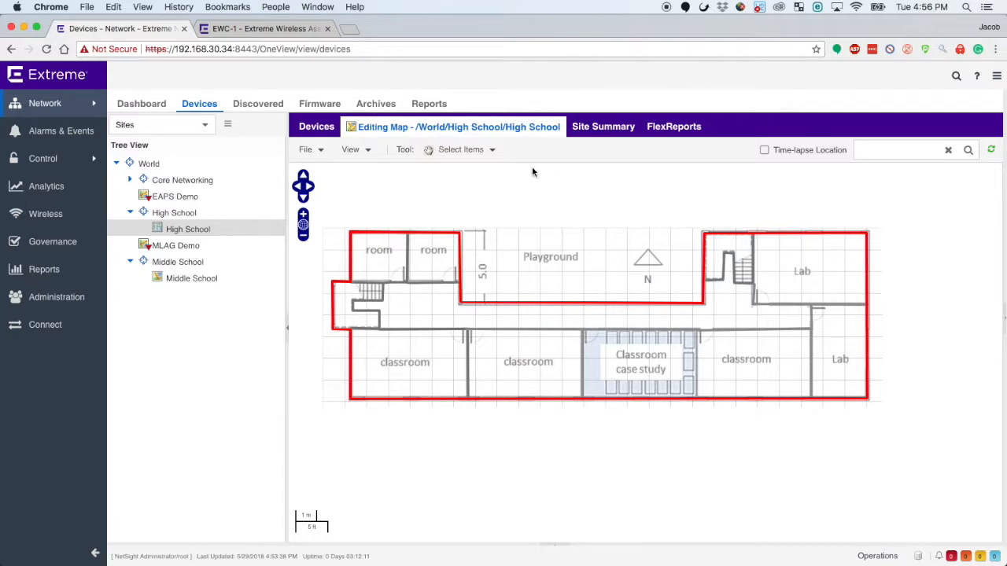
Set the map scale using a line along the corridor from the stairwell to the Lab wall, 65 Feet long, and save it.
click(478, 158)
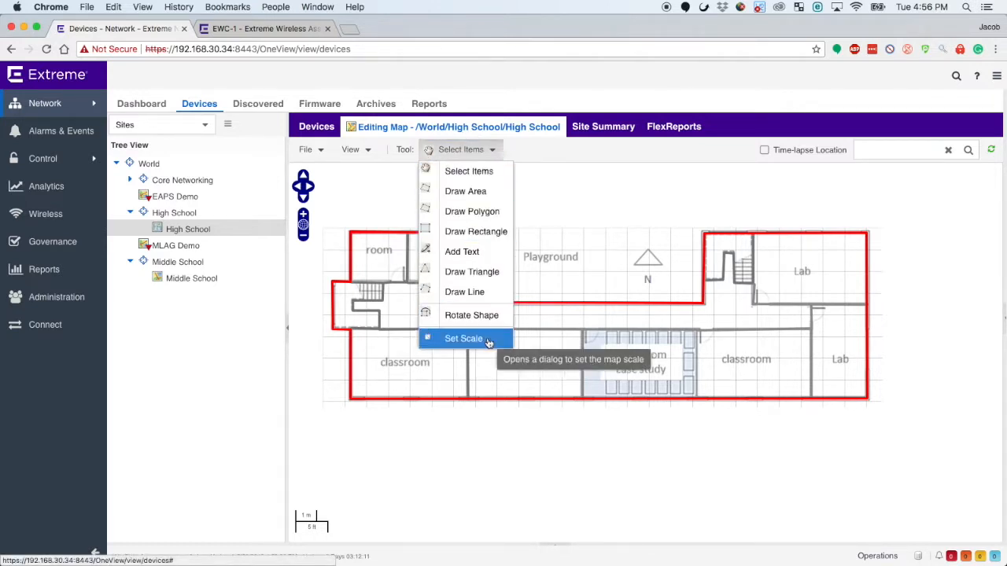
click(464, 339)
drag(173, 346, 303, 122)
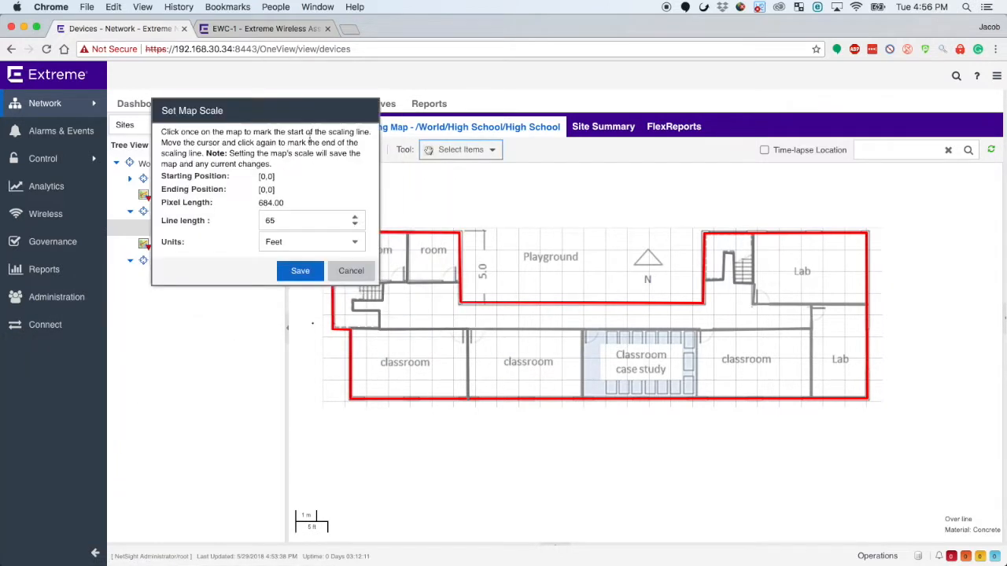
click(381, 316)
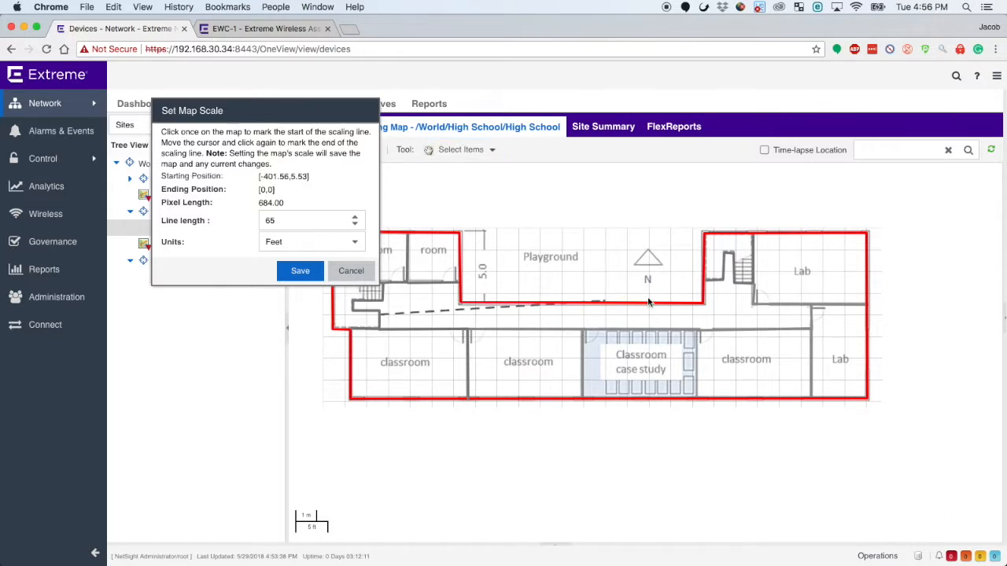
click(810, 318)
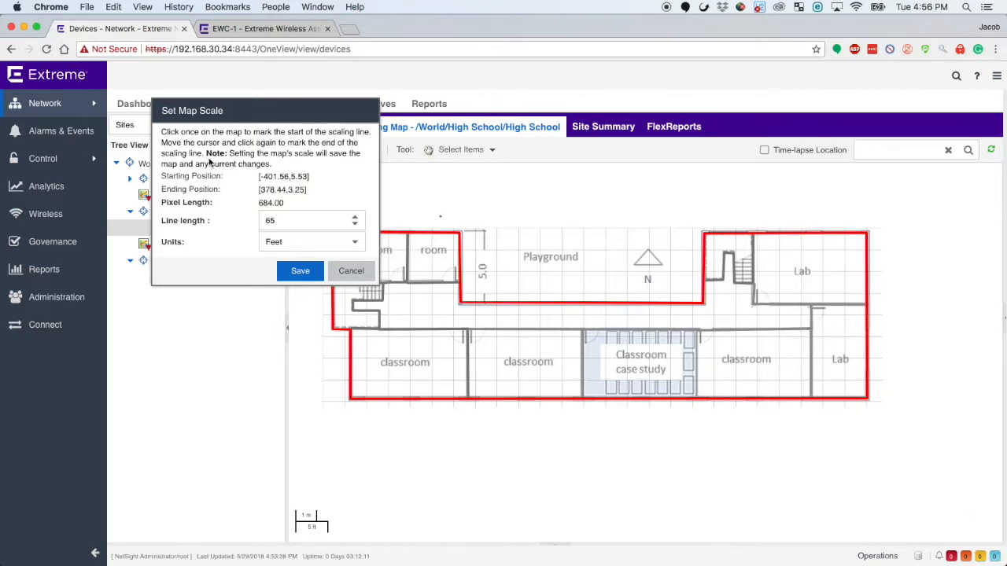
double_click(295, 220)
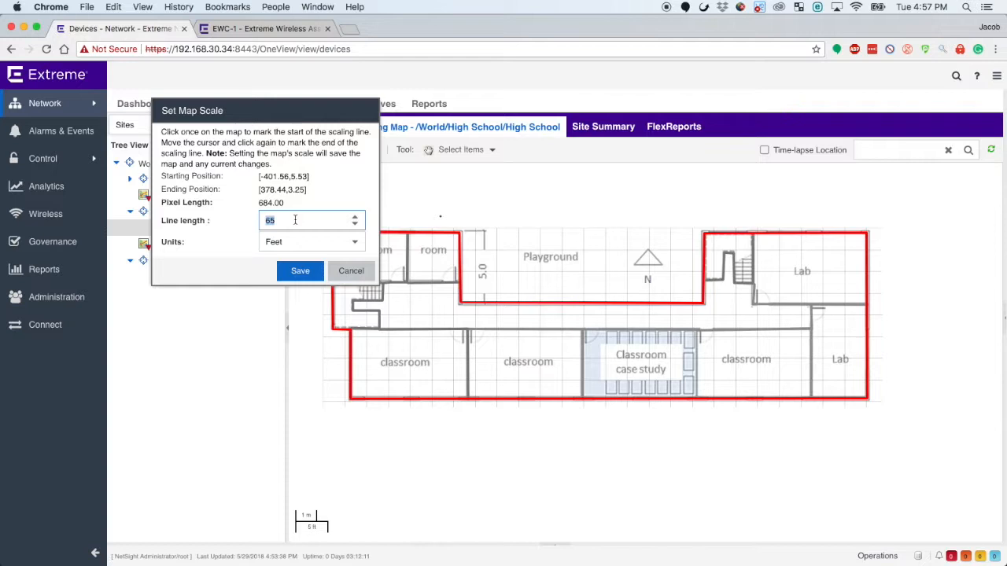
click(315, 241)
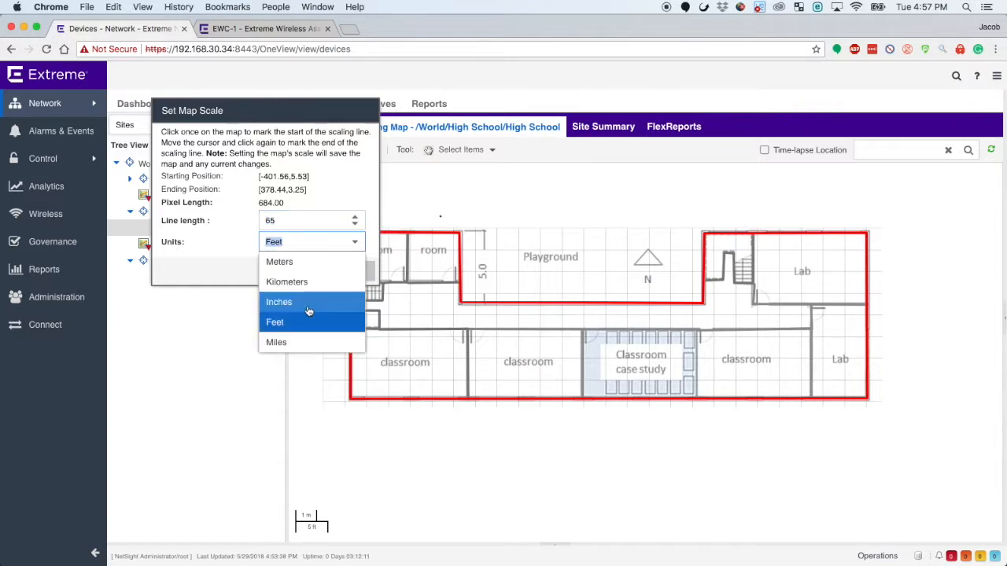
click(344, 203)
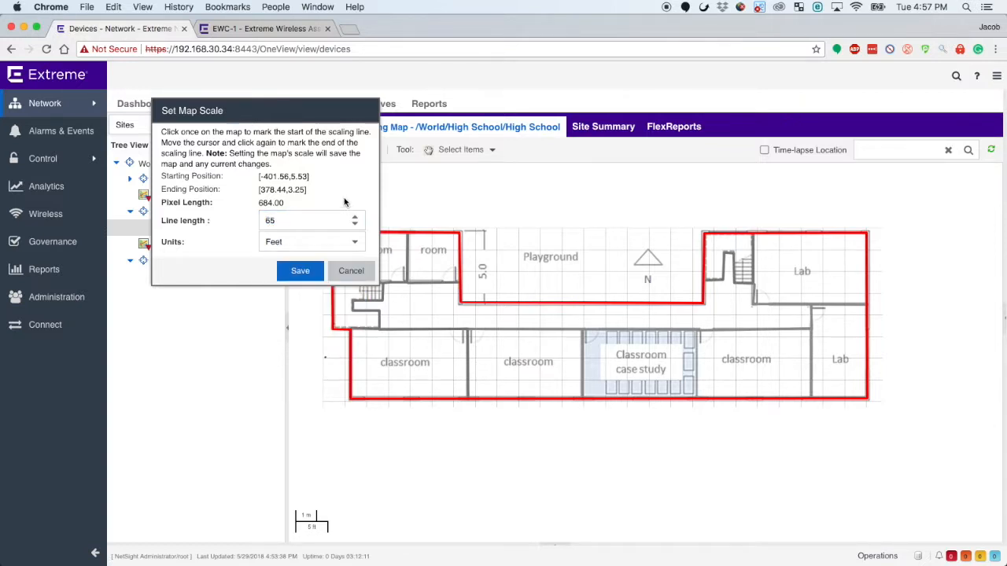
click(300, 271)
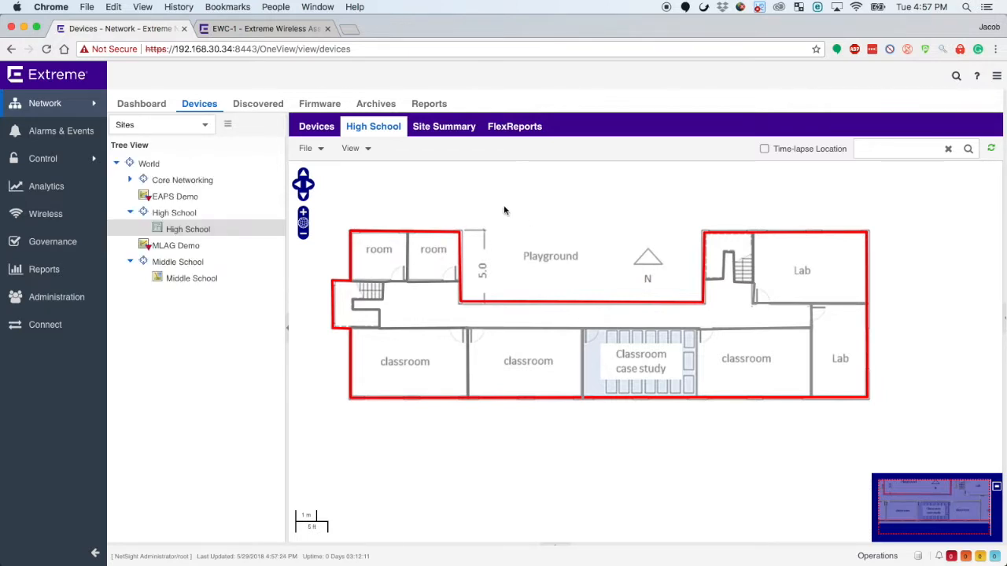
Put the High School map back into edit mode.
click(328, 153)
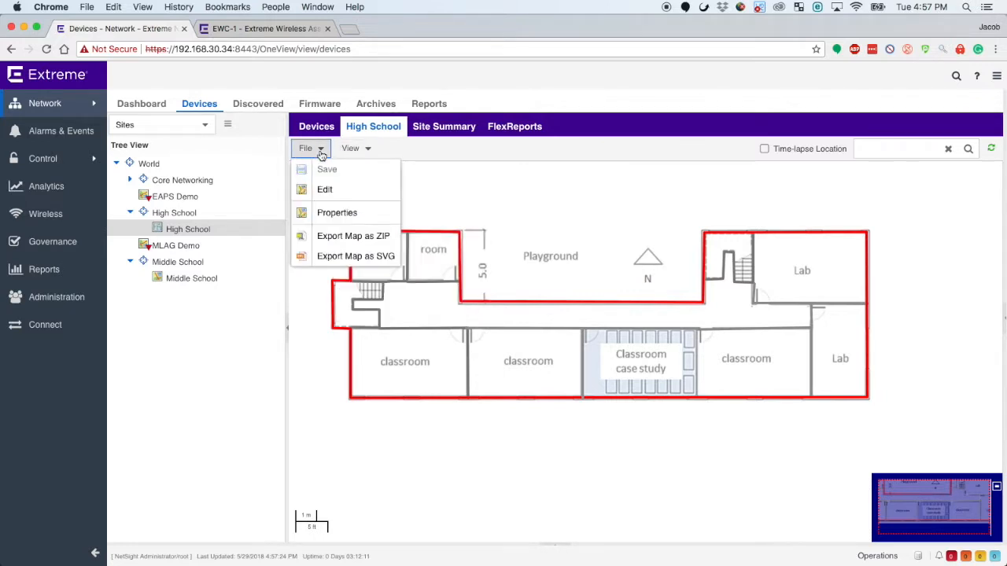
click(332, 195)
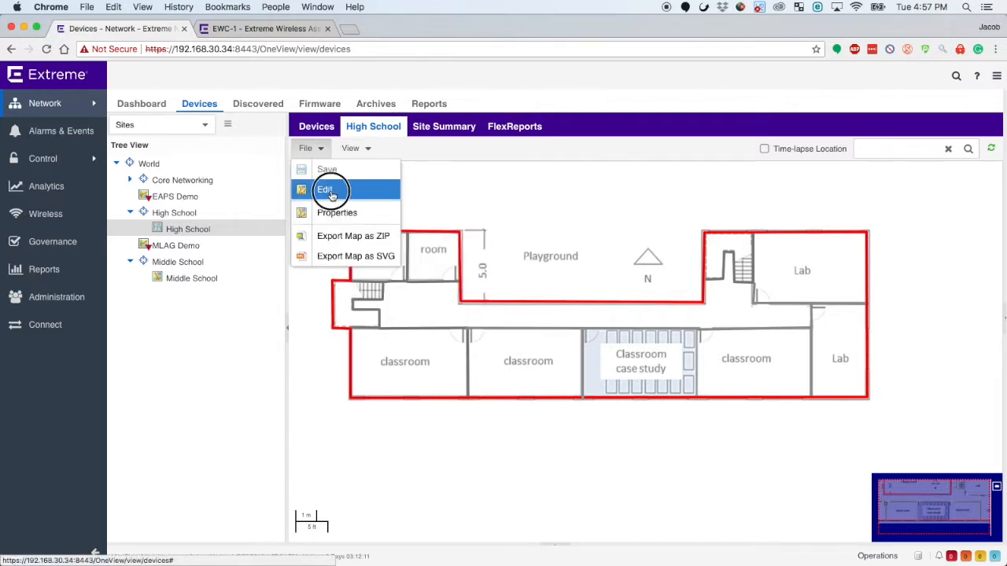
click(352, 149)
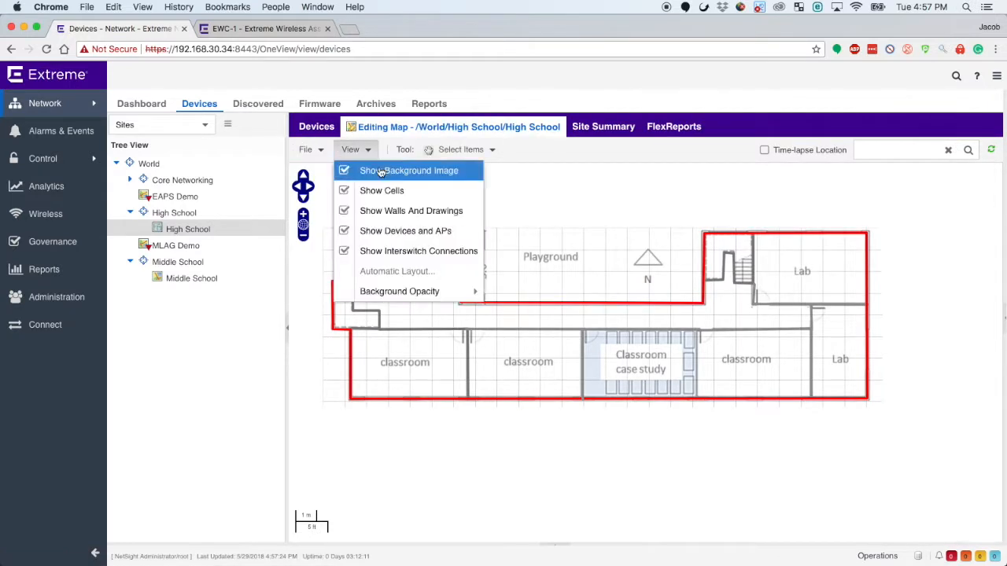
Add the X440G2 device to the map and place it in the upper room beside the playground.
click(313, 151)
mouse_move(343, 235)
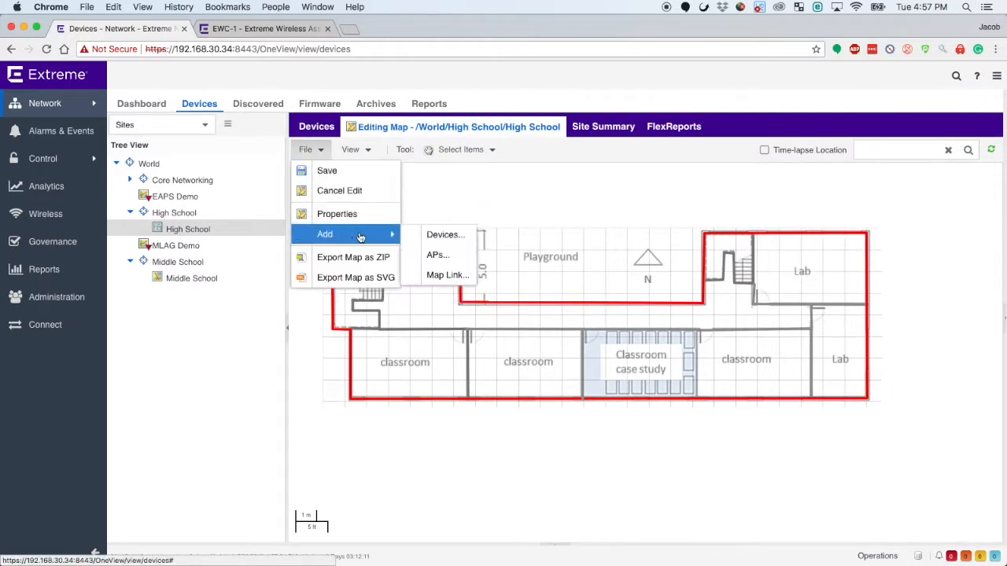
click(437, 236)
scroll(504, 340, down, 1)
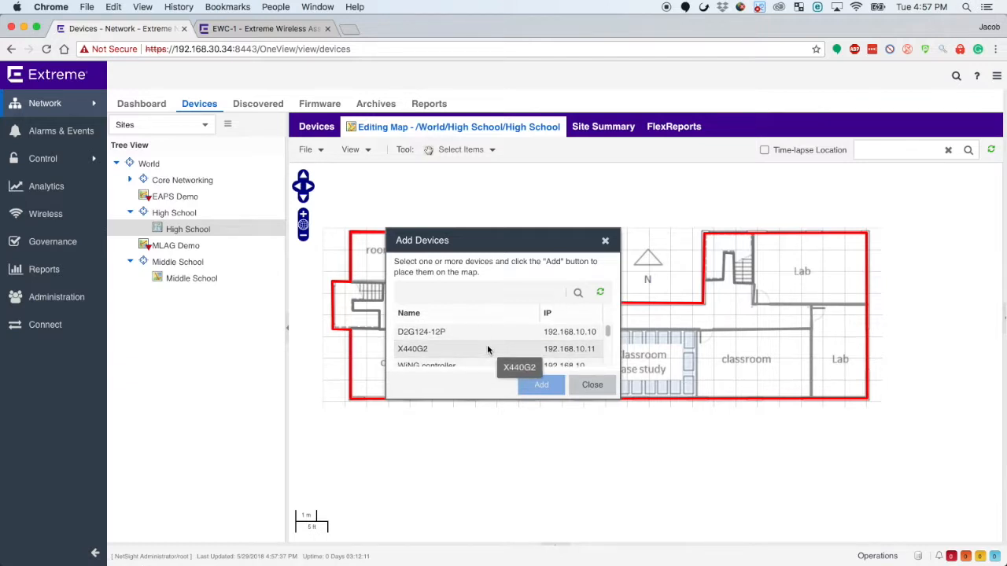
click(486, 348)
click(542, 384)
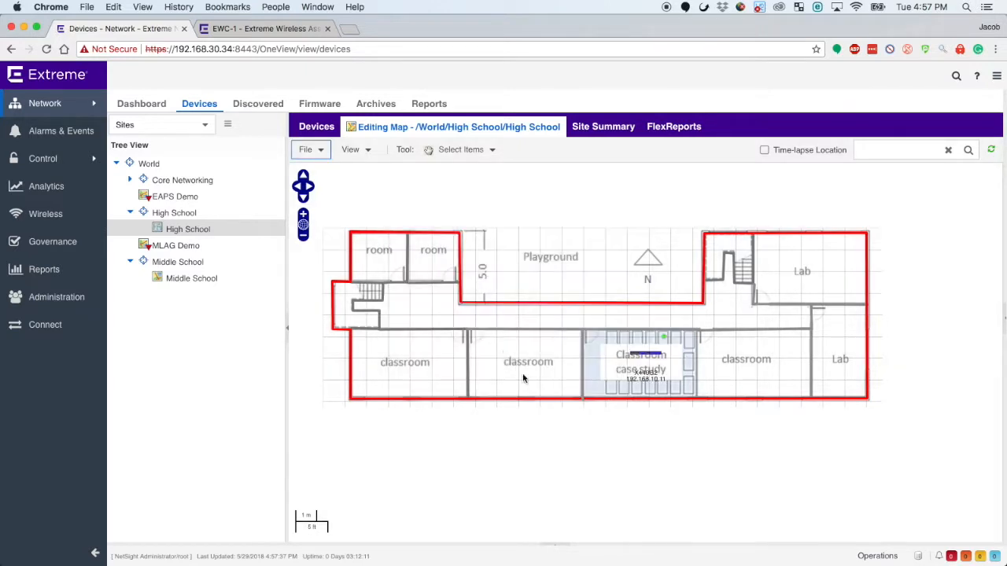
drag(645, 355, 445, 244)
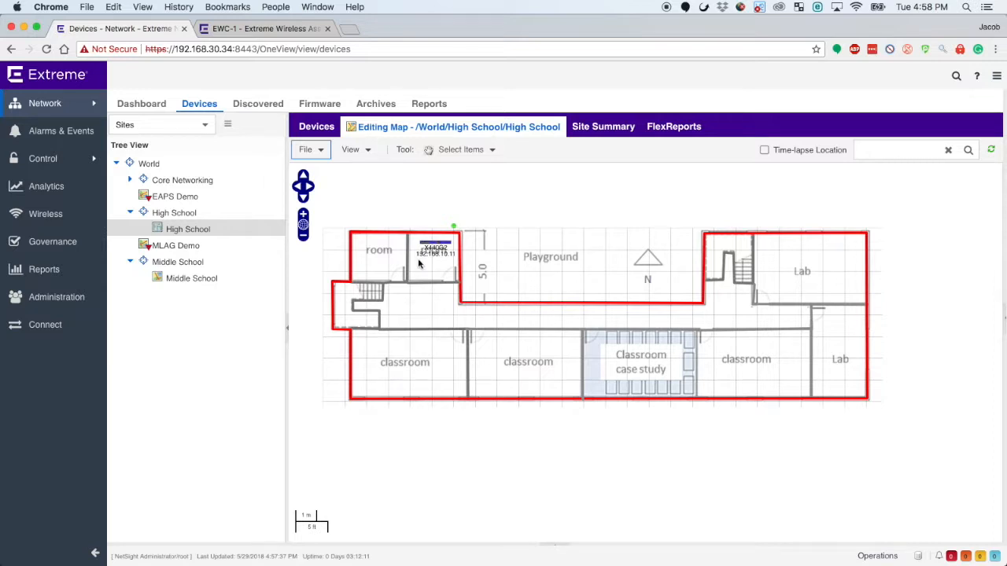
click(322, 152)
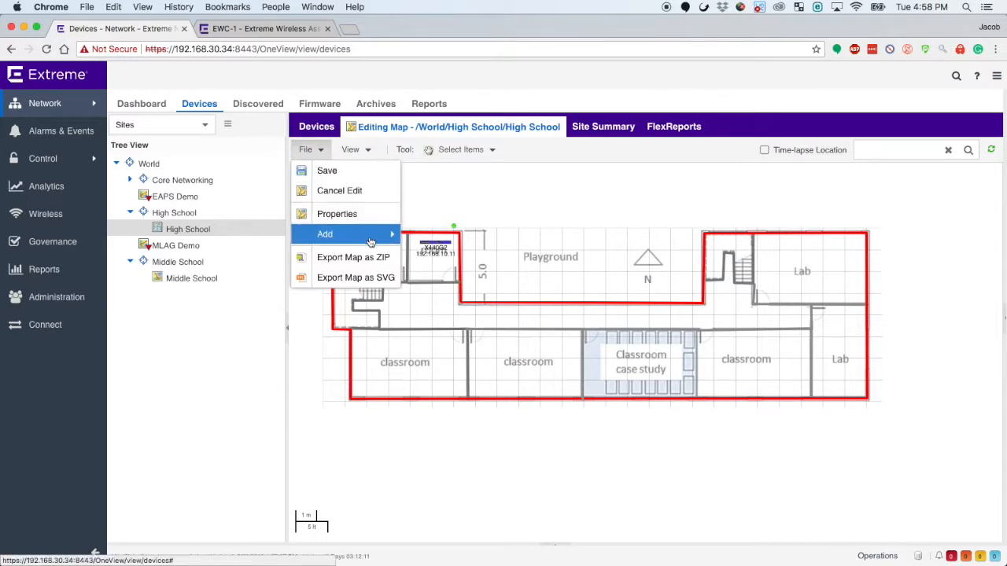
mouse_move(374, 240)
click(439, 255)
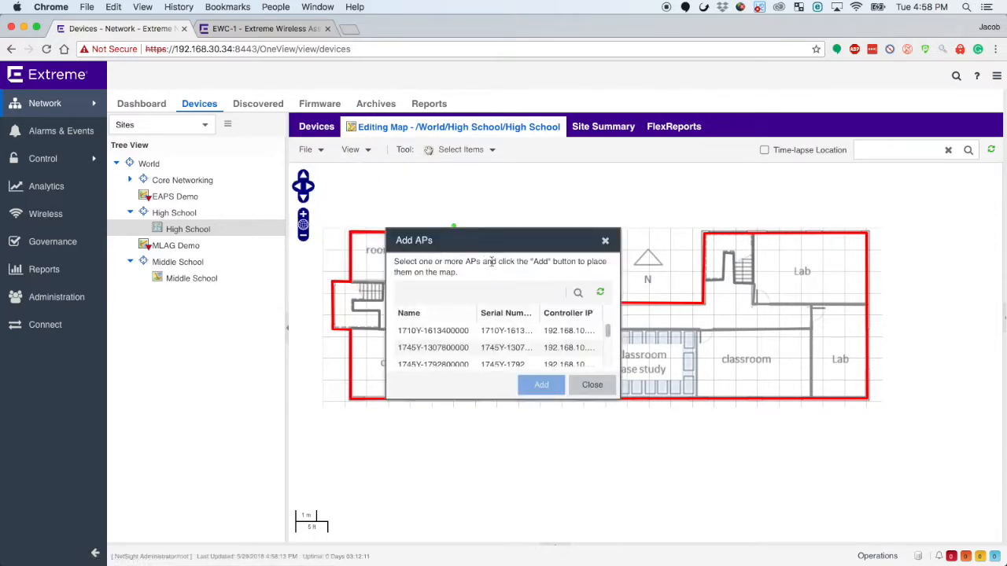
click(532, 330)
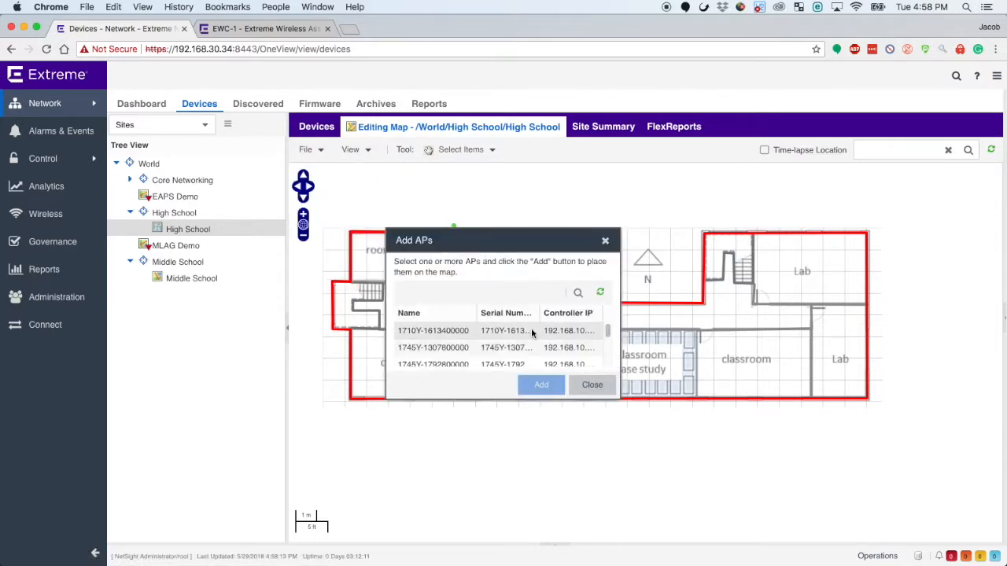
shift+click(472, 348)
click(541, 385)
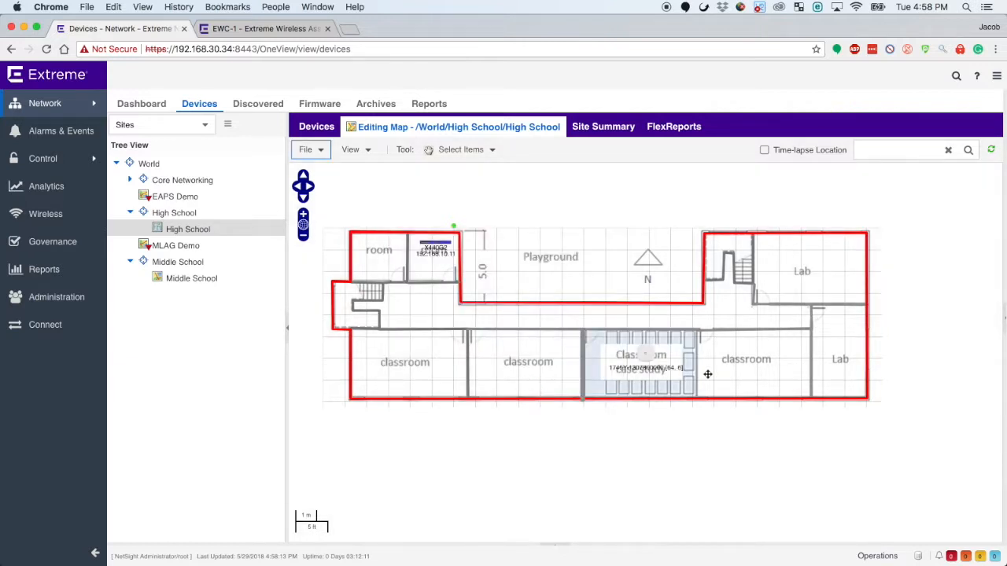
drag(645, 355, 371, 249)
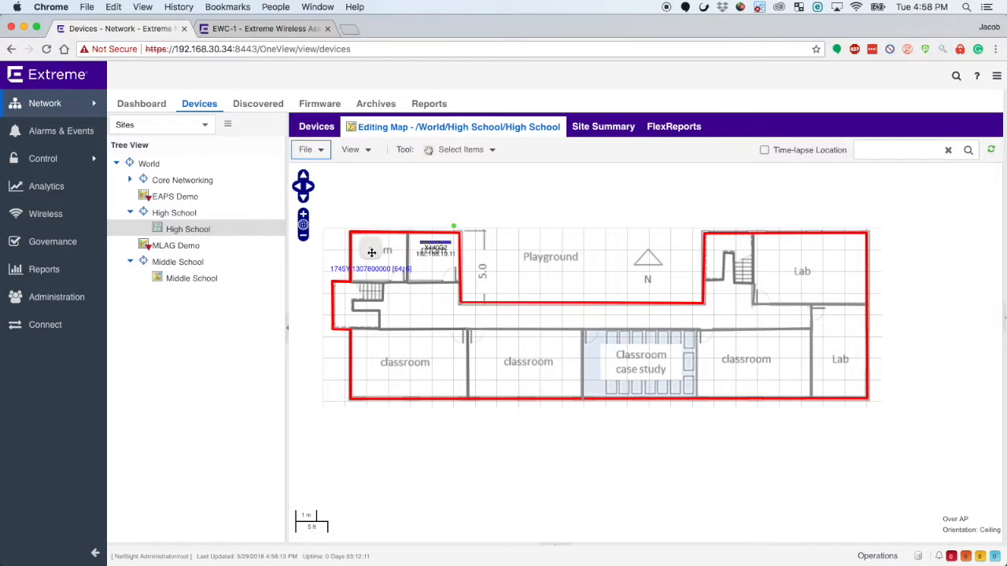
click(307, 149)
mouse_move(361, 234)
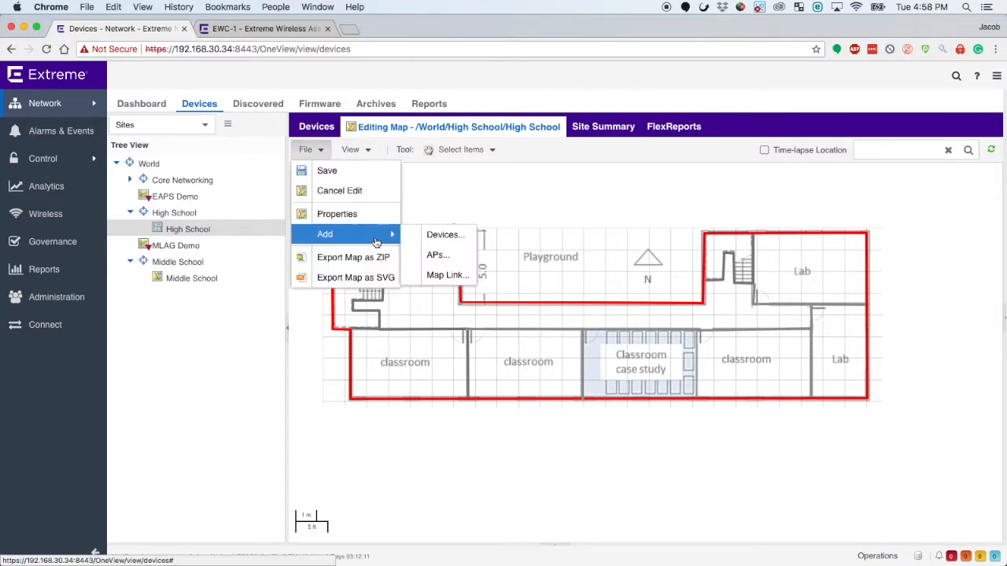
click(447, 260)
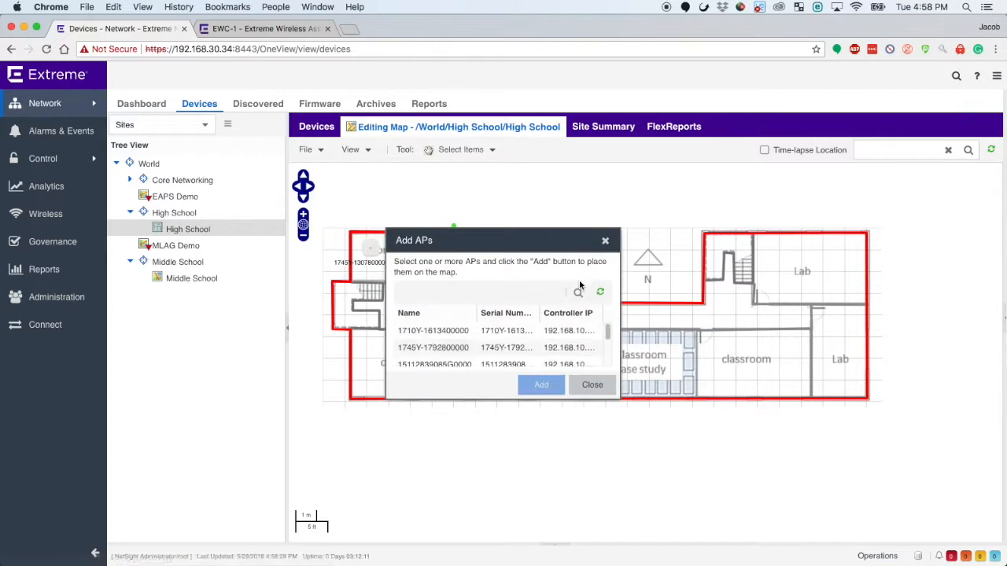
click(485, 330)
scroll(488, 347, down, 2)
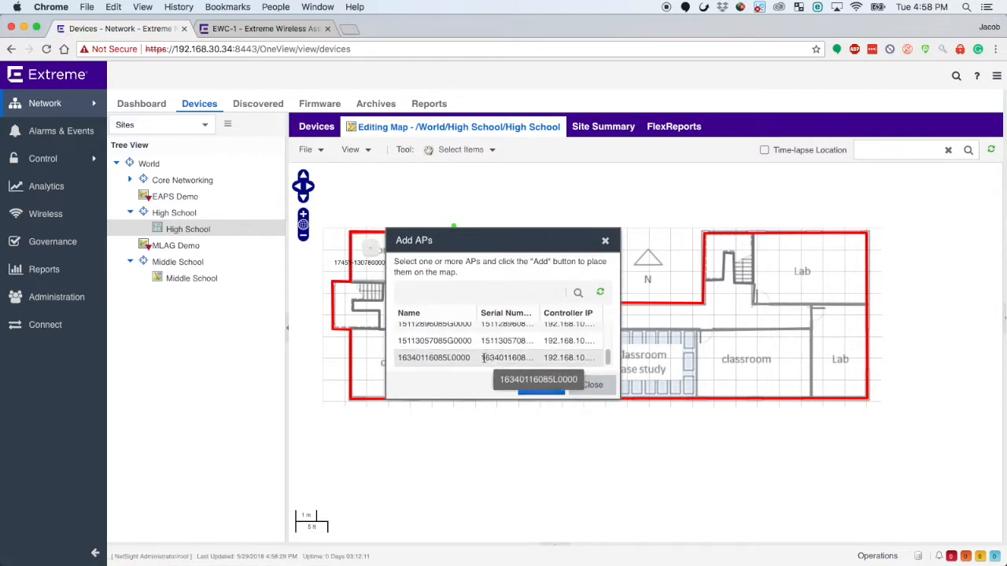
click(464, 359)
click(540, 384)
drag(659, 357, 412, 359)
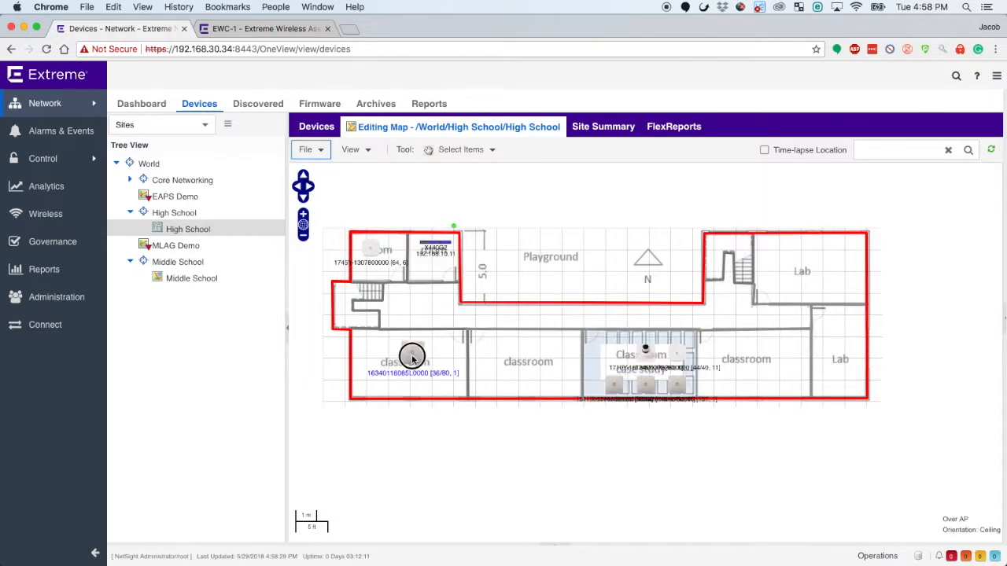
drag(613, 386, 526, 353)
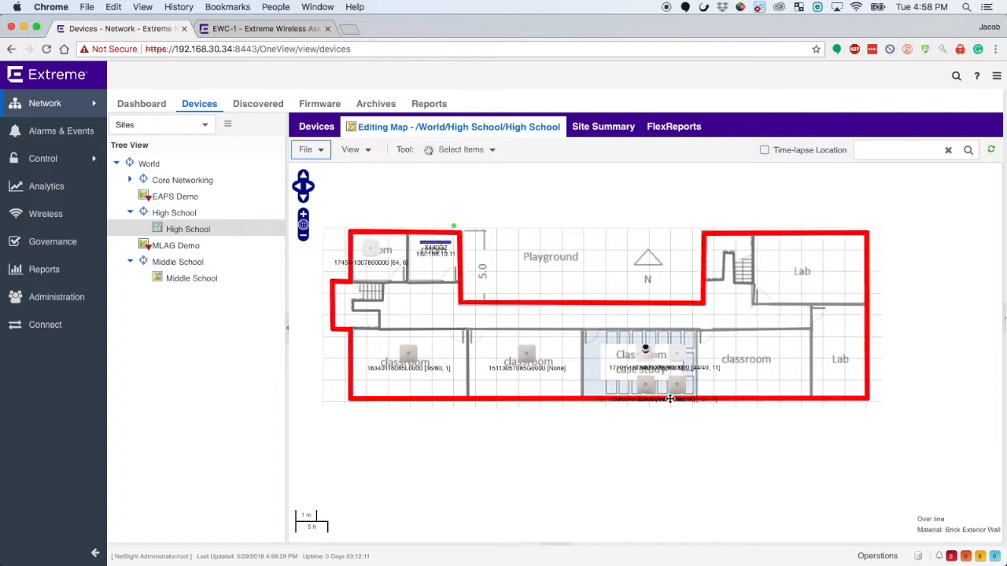
drag(658, 355, 845, 352)
drag(677, 385, 810, 264)
drag(645, 386, 636, 351)
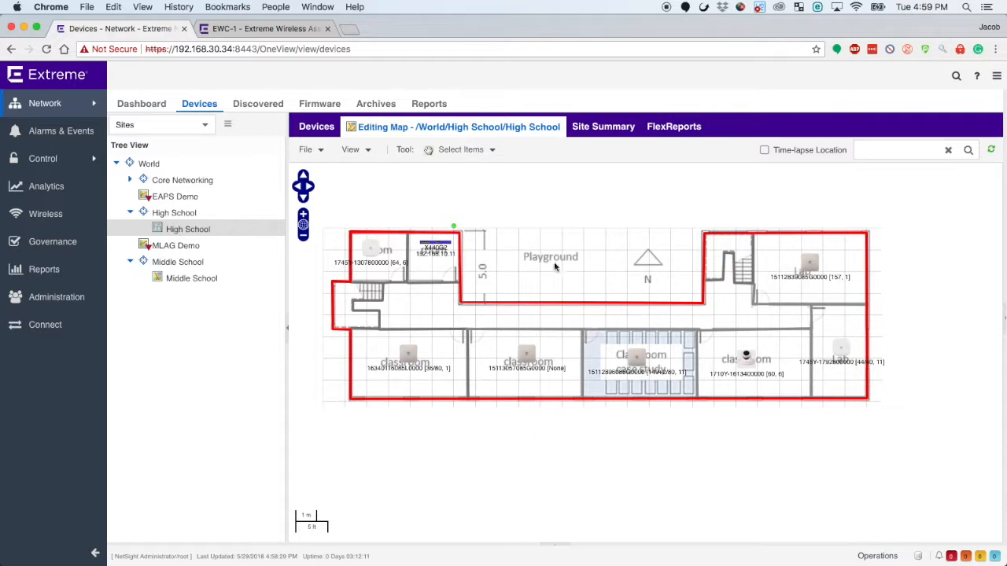
click(327, 171)
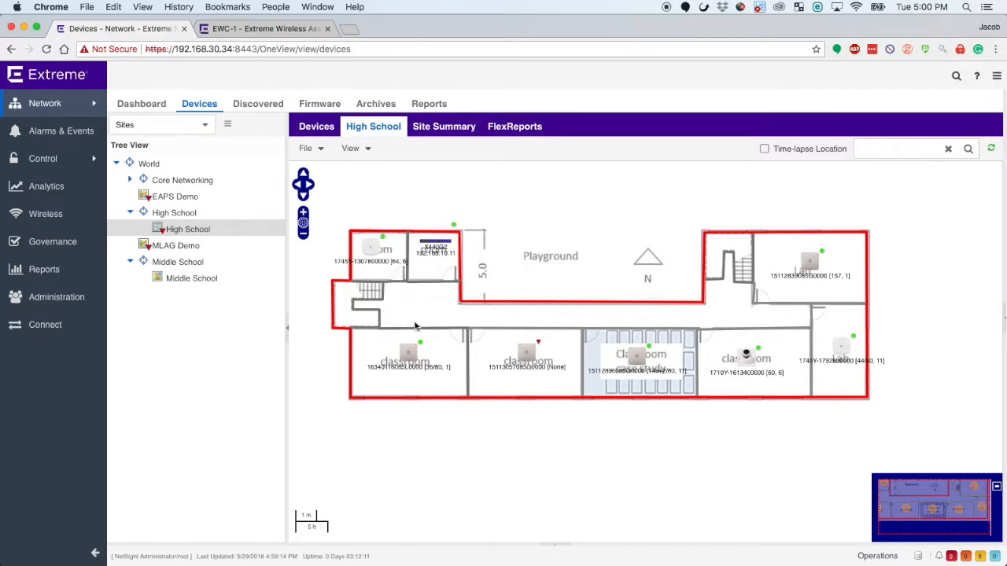
click(287, 29)
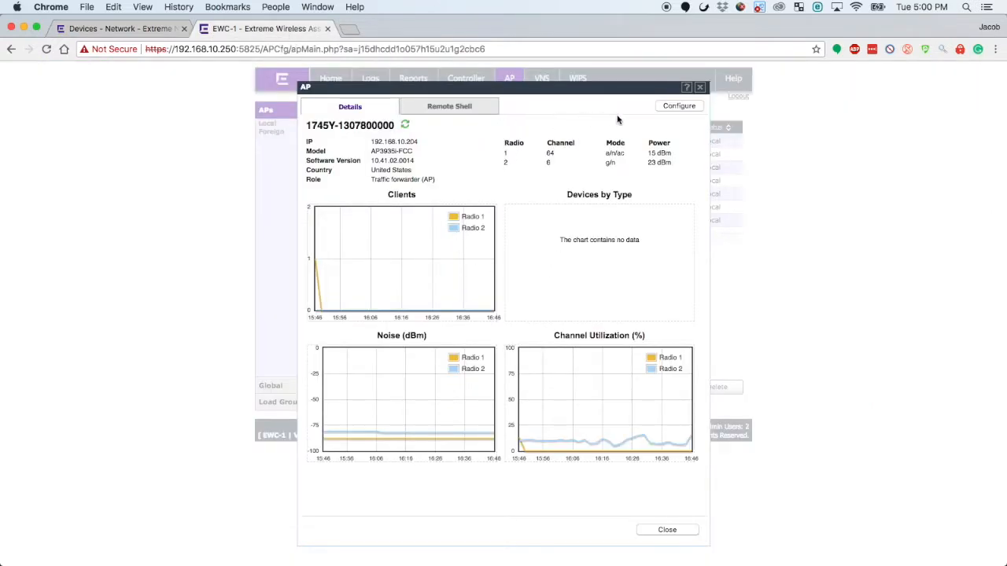
click(676, 105)
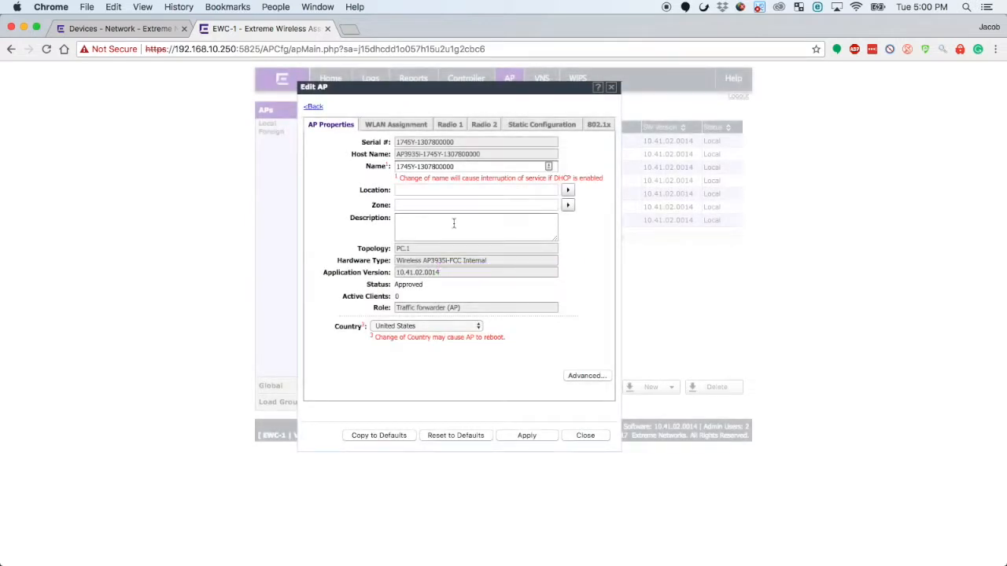
click(445, 125)
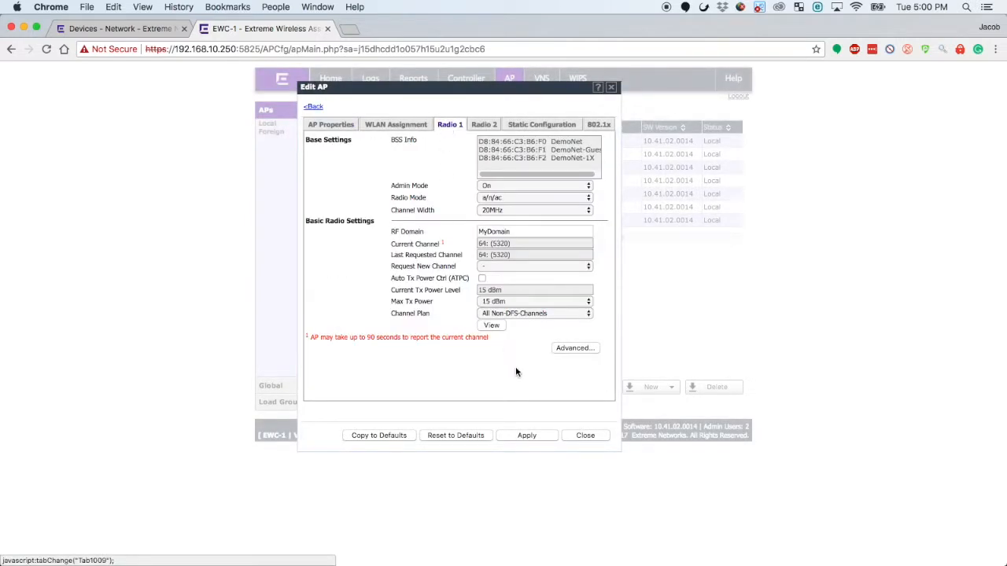
click(584, 265)
click(569, 313)
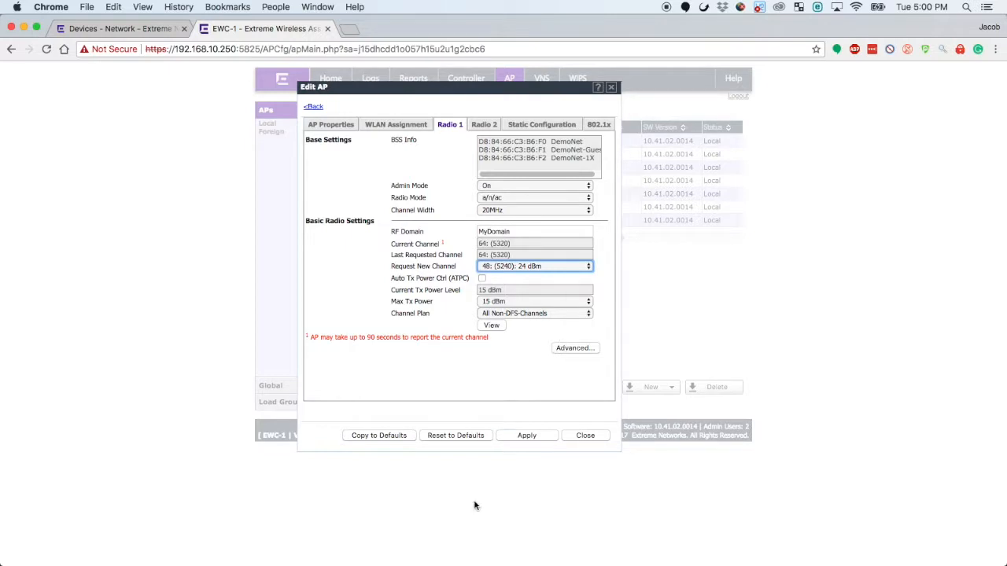
click(531, 436)
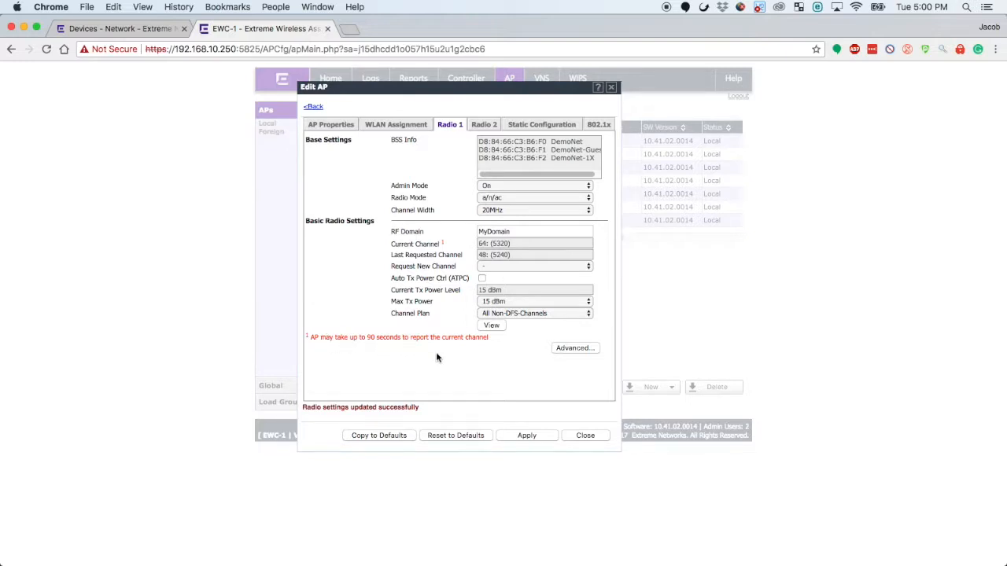
click(588, 436)
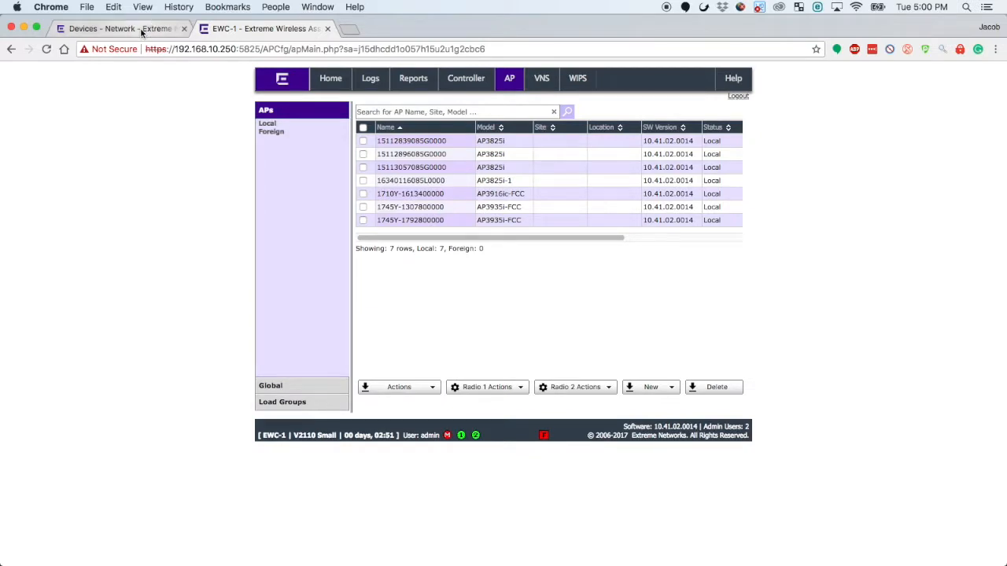
Return to the Extreme Management Center, refresh the High School map, and turn on its wireless coverage display.
click(141, 30)
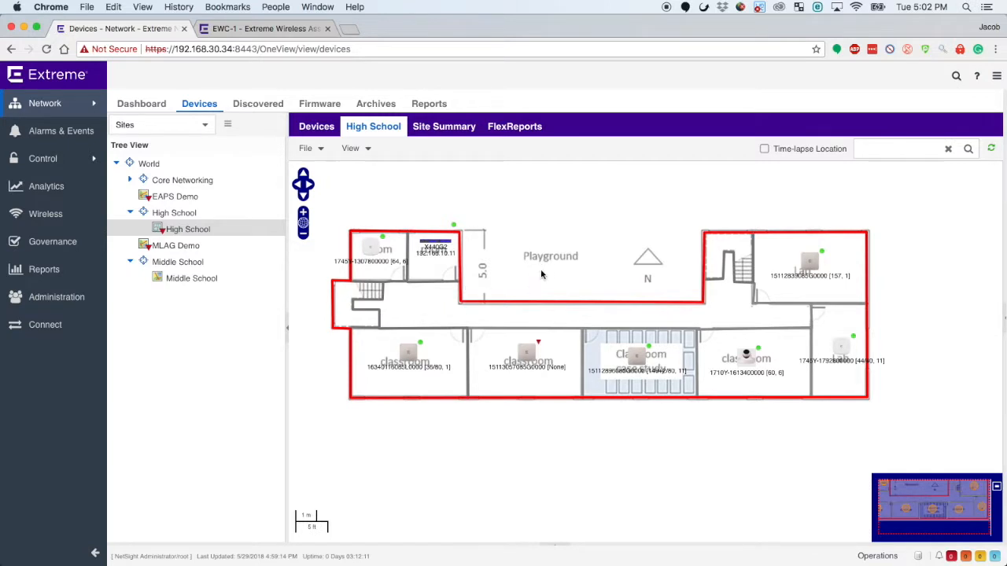
click(990, 149)
click(365, 151)
mouse_move(441, 270)
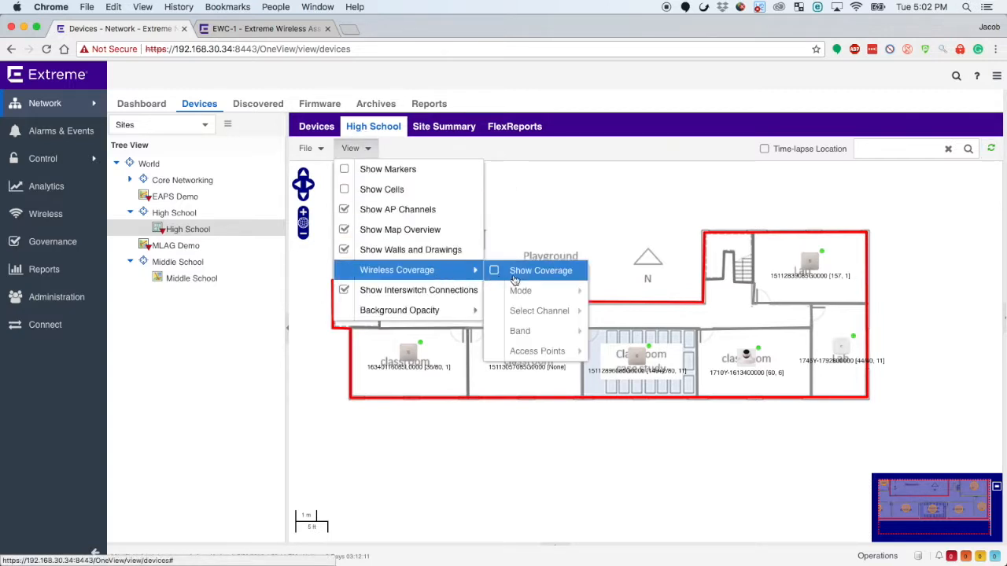
click(495, 271)
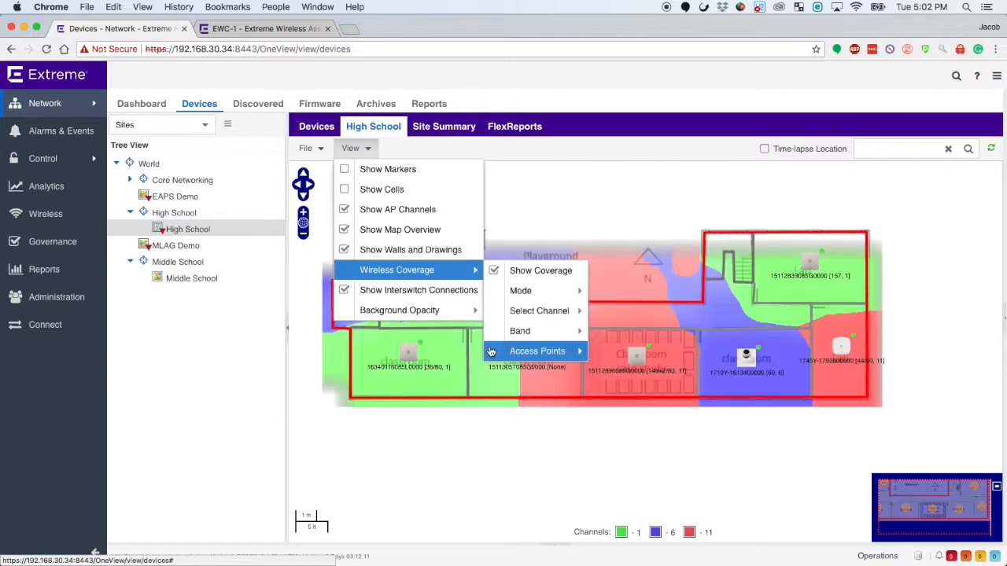
mouse_move(566, 295)
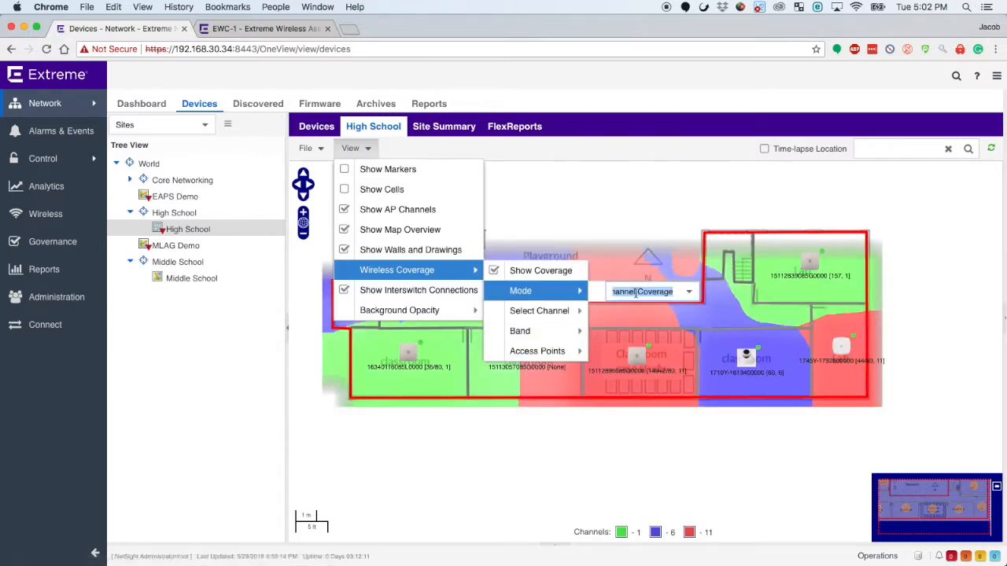
click(546, 268)
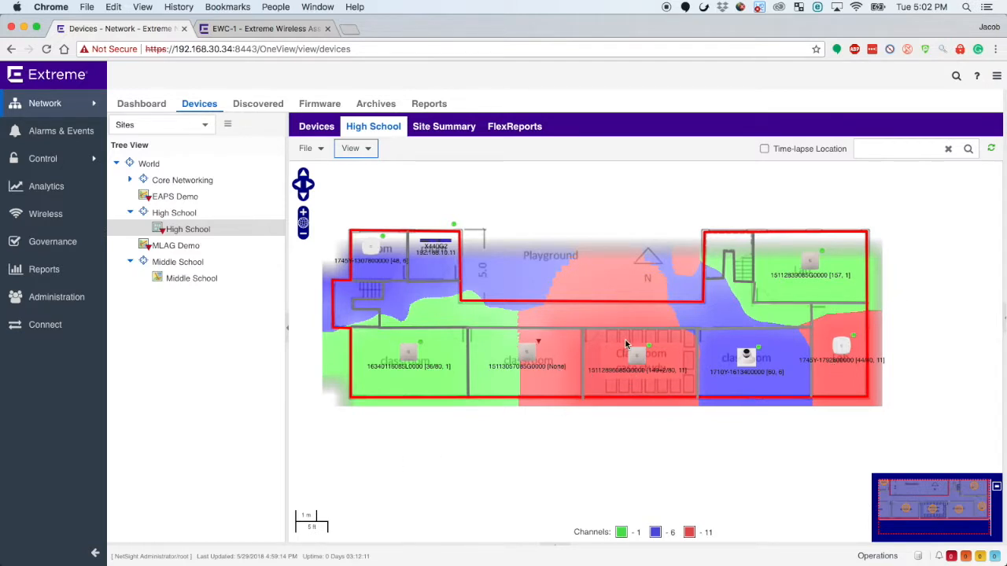
Set the wireless coverage band to 5 GHz for the map's channel coverage display.
click(373, 154)
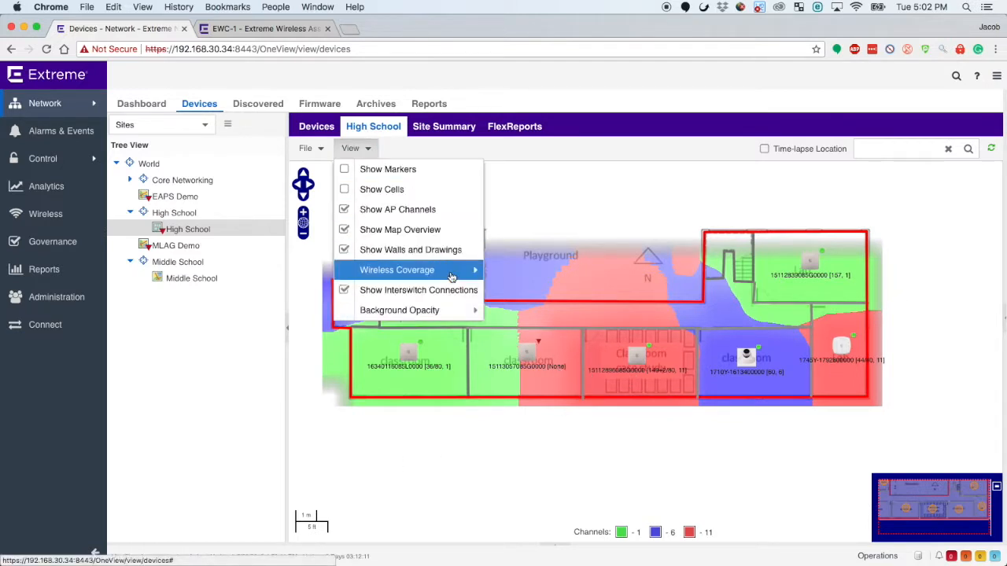
mouse_move(453, 275)
mouse_move(535, 294)
mouse_move(551, 311)
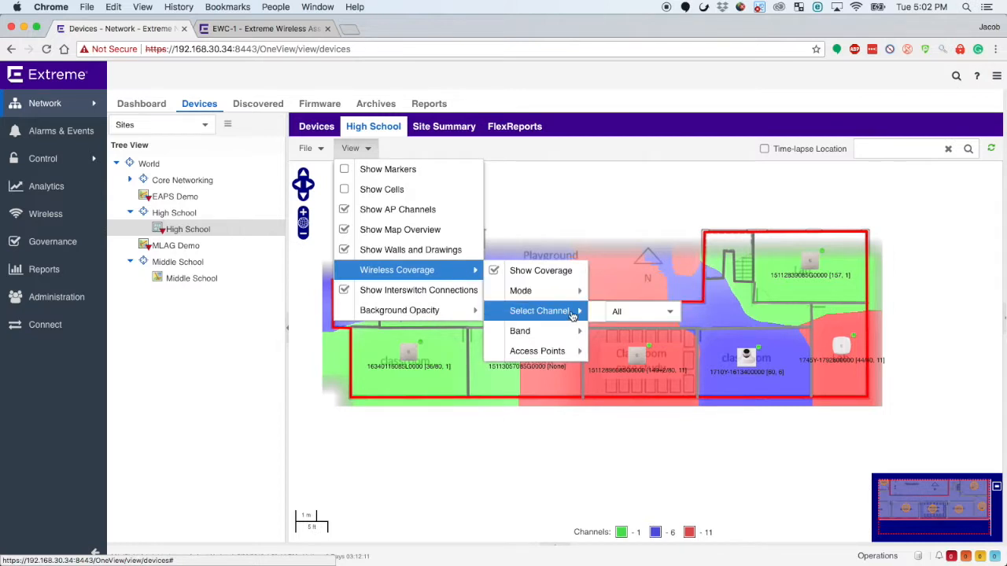
click(629, 313)
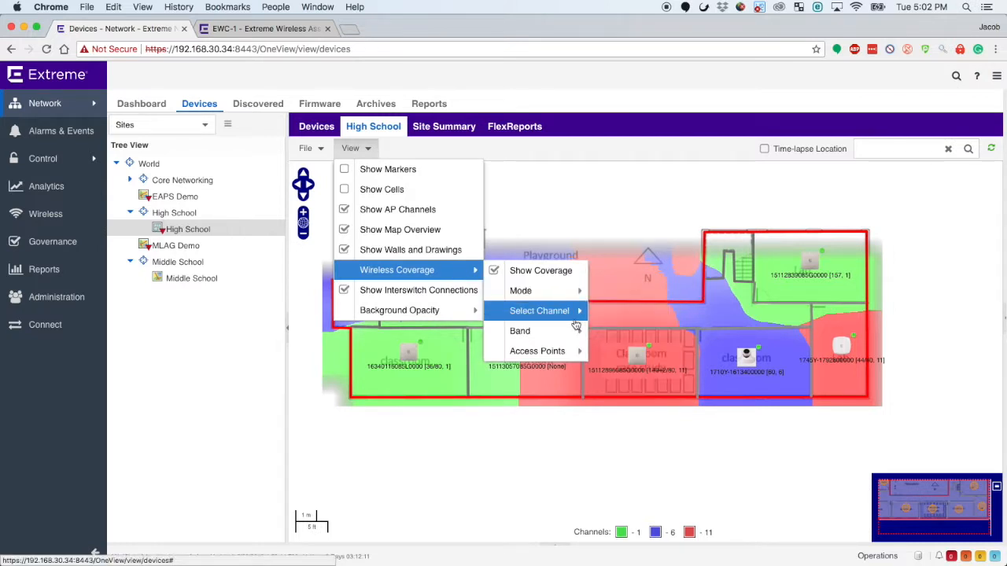
mouse_move(551, 331)
click(629, 332)
click(626, 352)
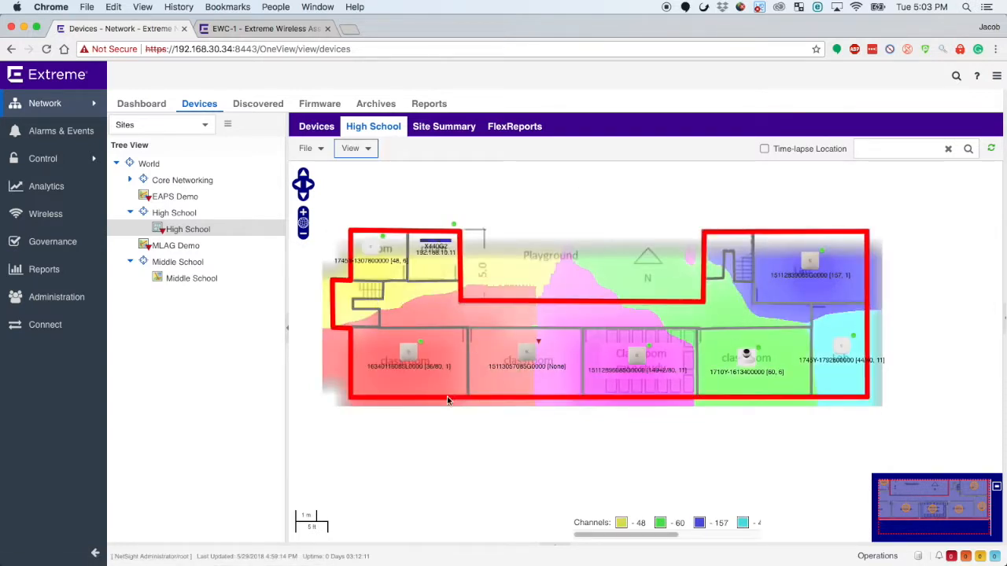
Change the map's wireless coverage mode to Signal Strength.
click(367, 150)
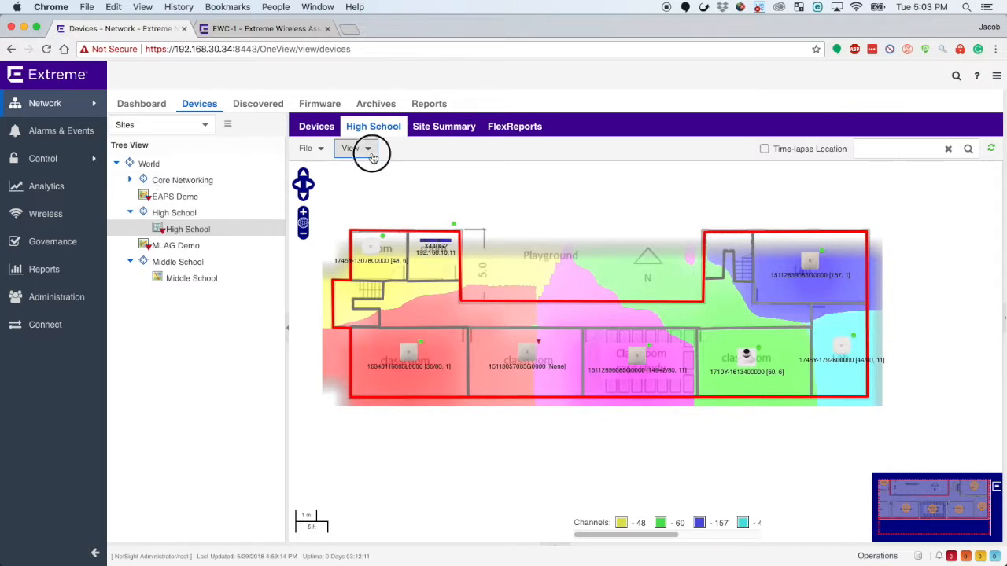
mouse_move(460, 271)
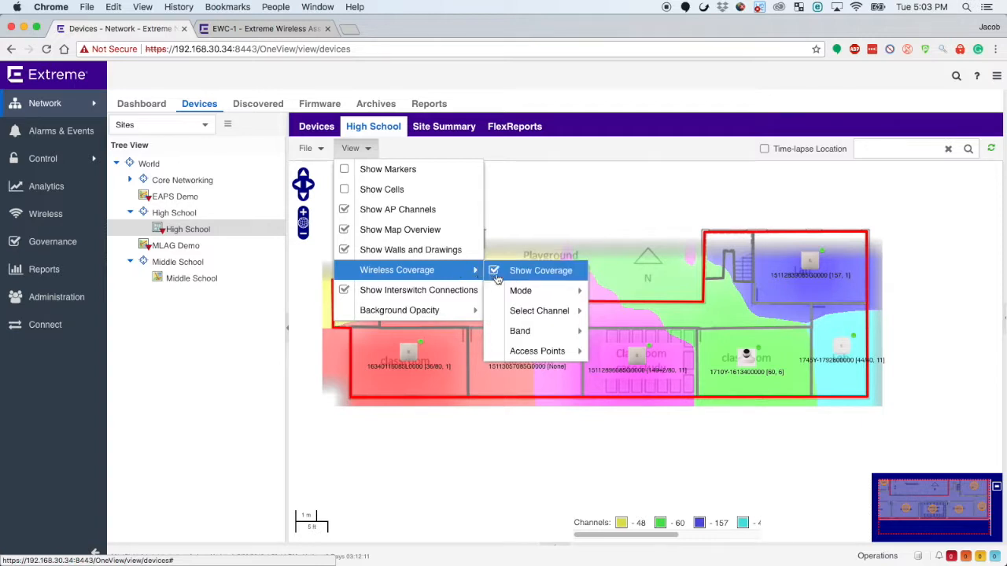
mouse_move(550, 288)
click(651, 291)
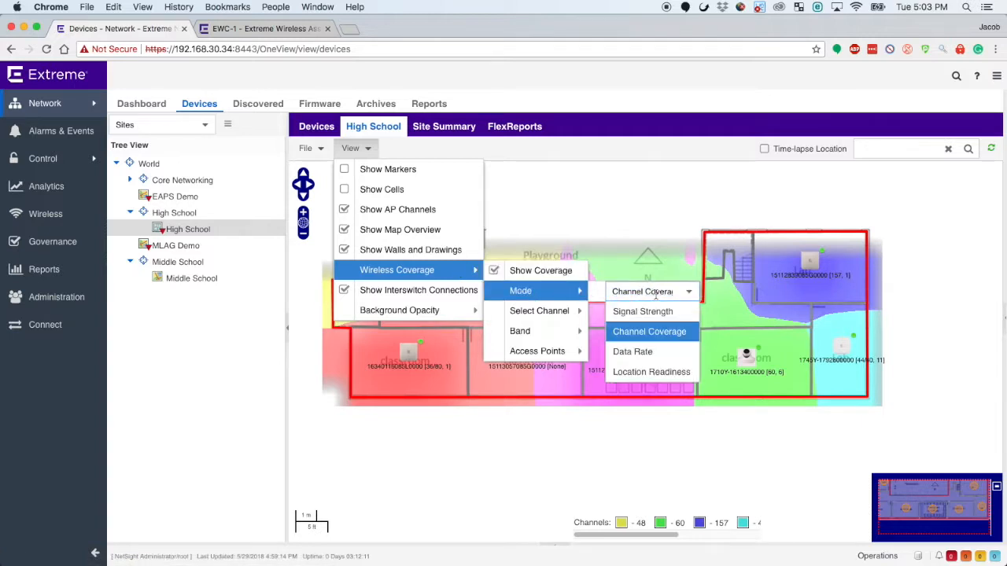
click(651, 312)
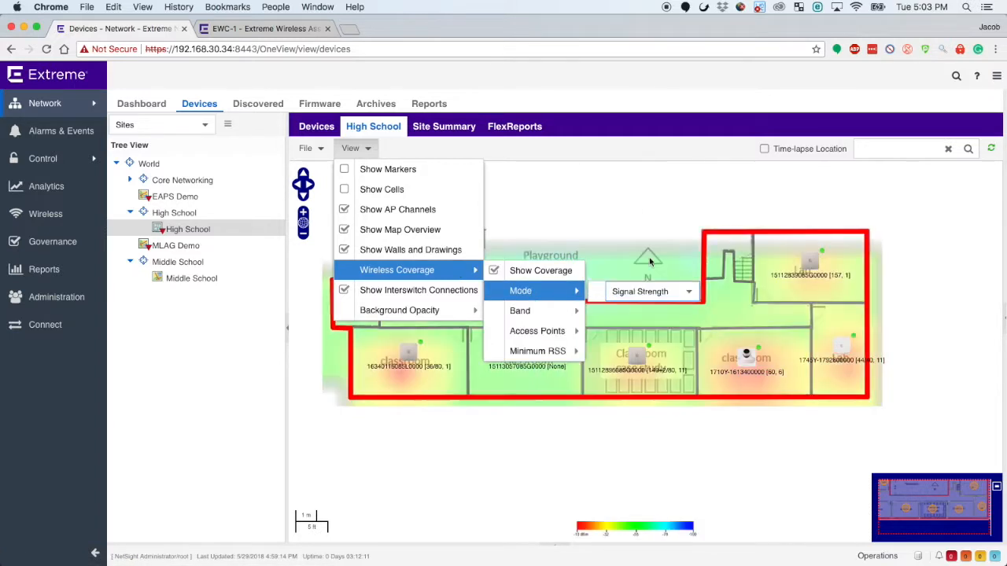
click(624, 197)
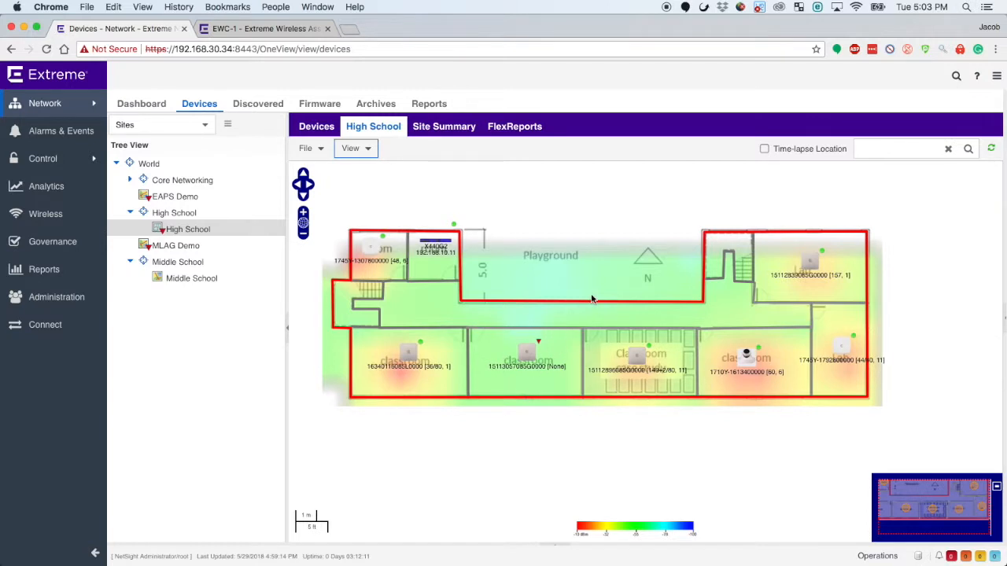
Set the band of the signal strength coverage to 2.4 GHz.
click(354, 148)
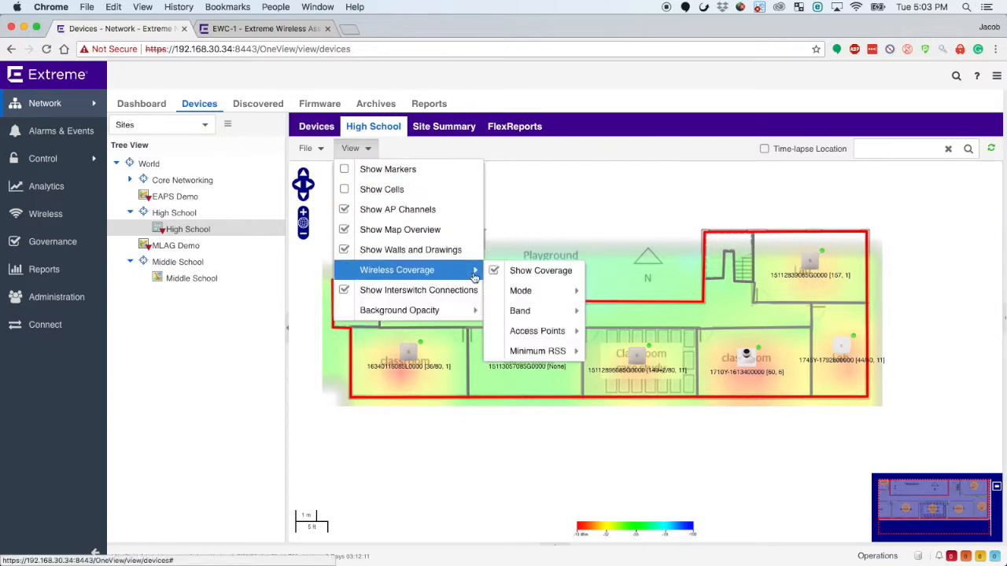
mouse_move(543, 311)
click(629, 311)
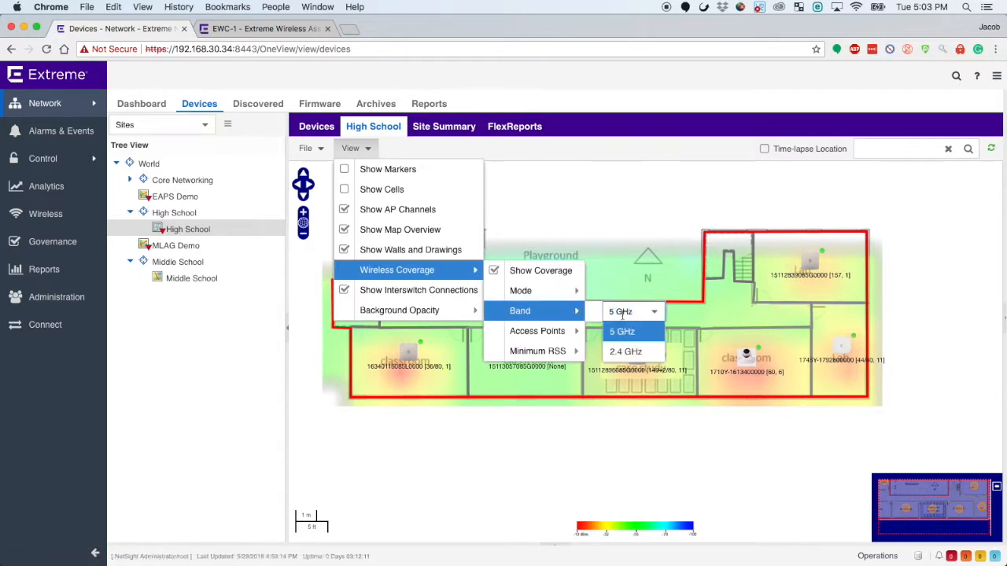
click(637, 352)
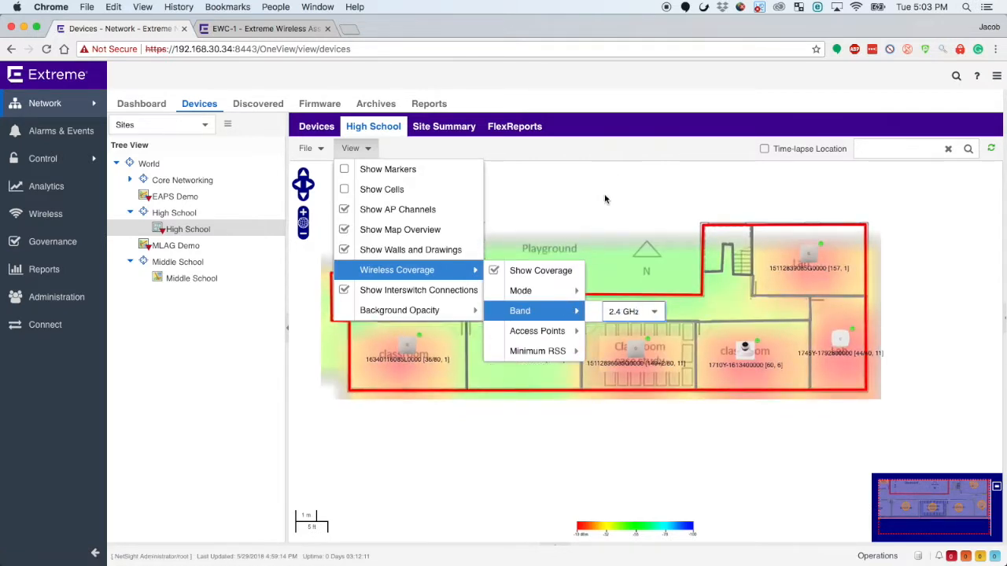
click(552, 218)
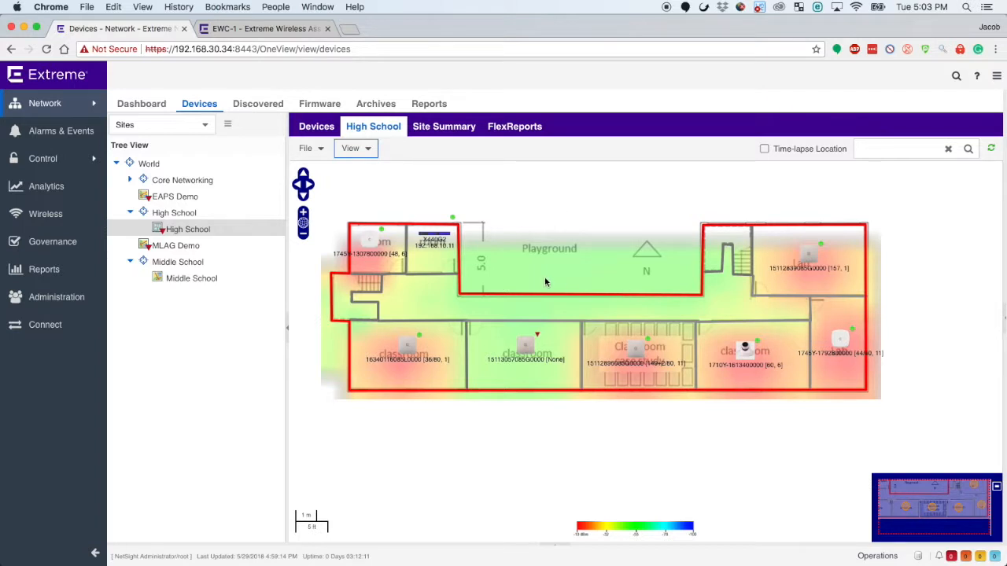
click(369, 150)
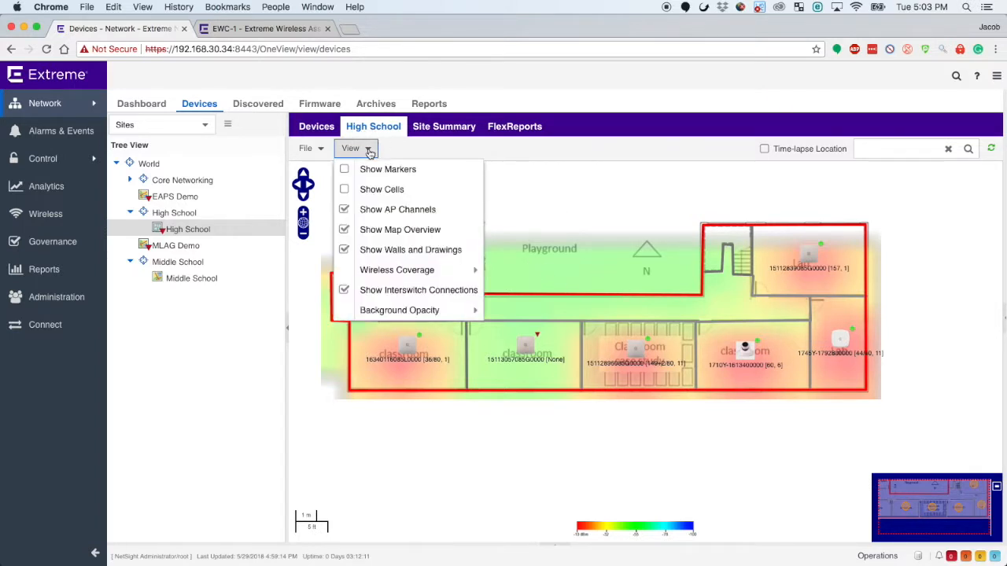
click(543, 172)
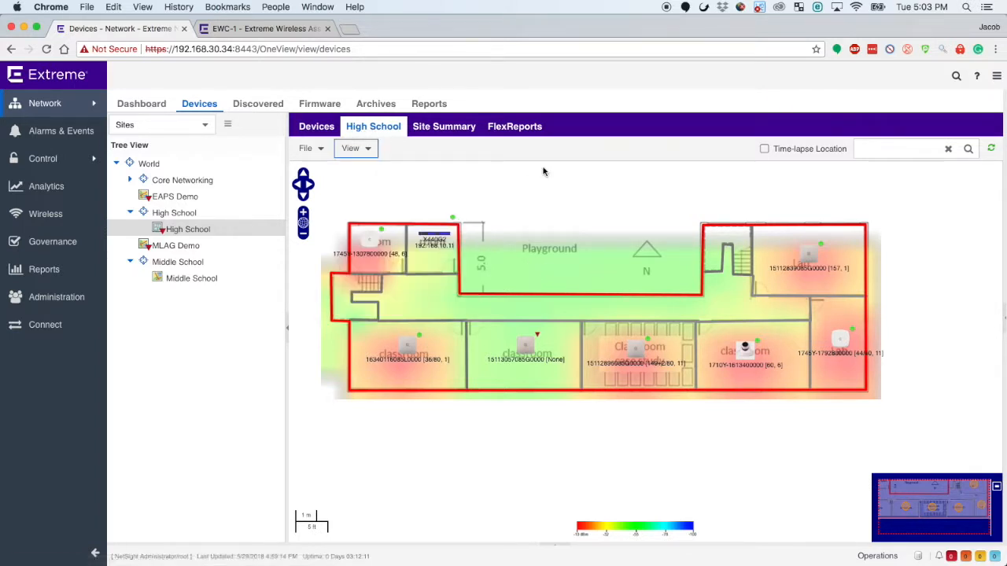